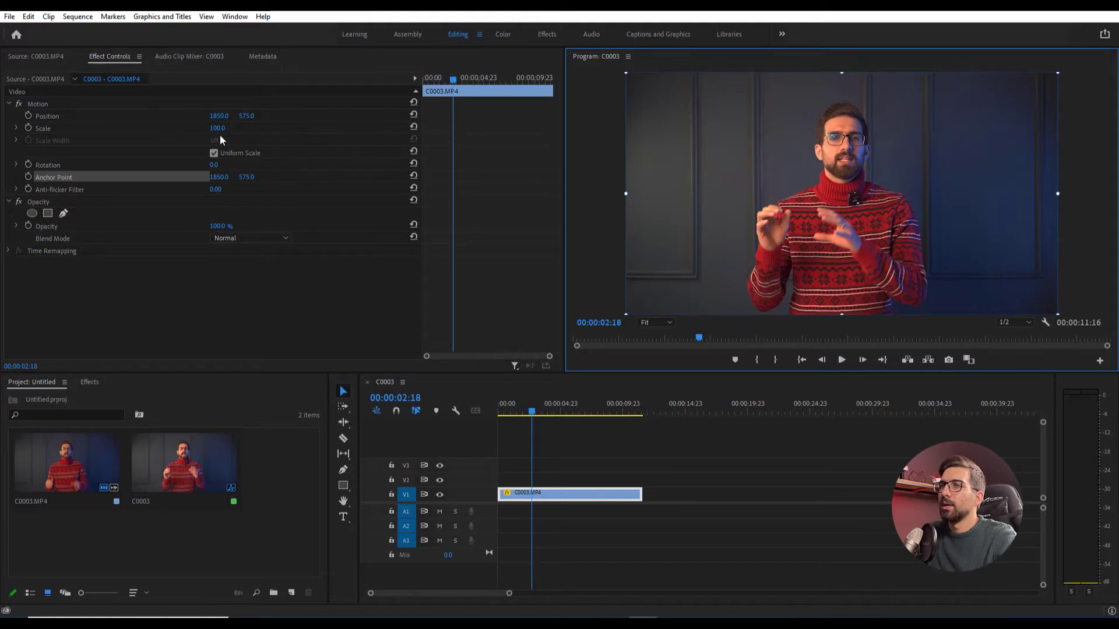
Try out a larger scale on the C0003.MP4 clip and return it to 100.
drag(217, 128, 250, 128)
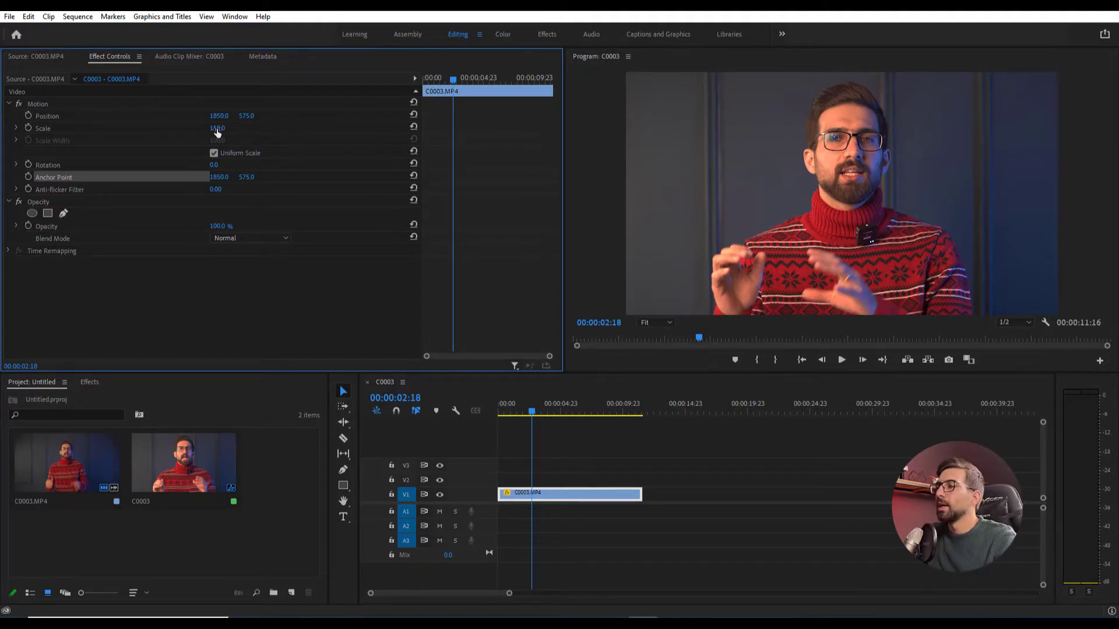
drag(216, 133, 220, 132)
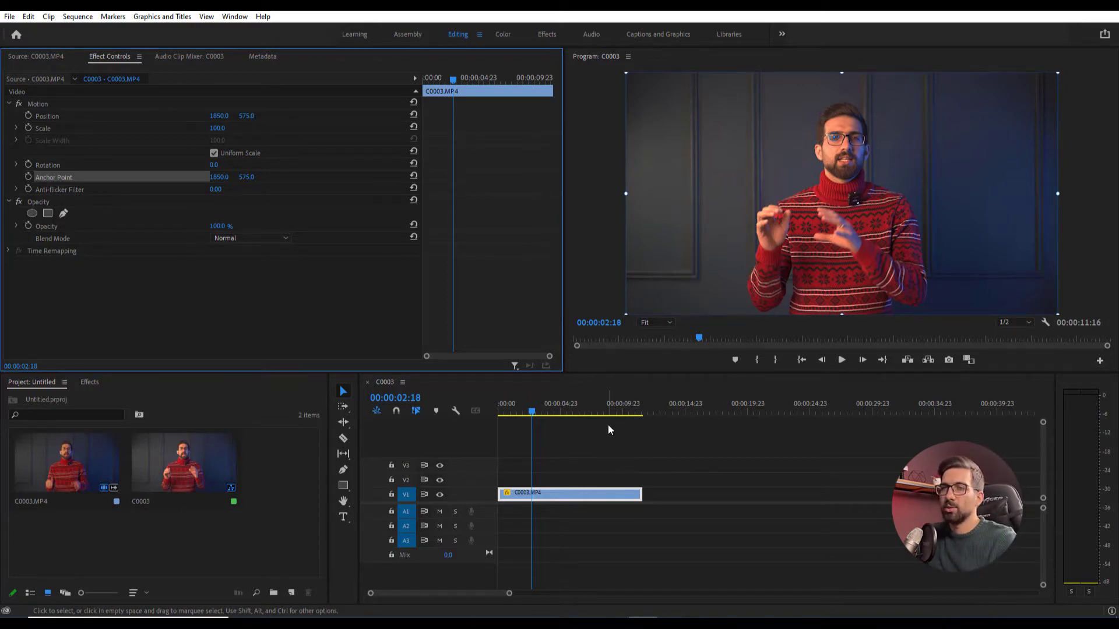
click(45, 105)
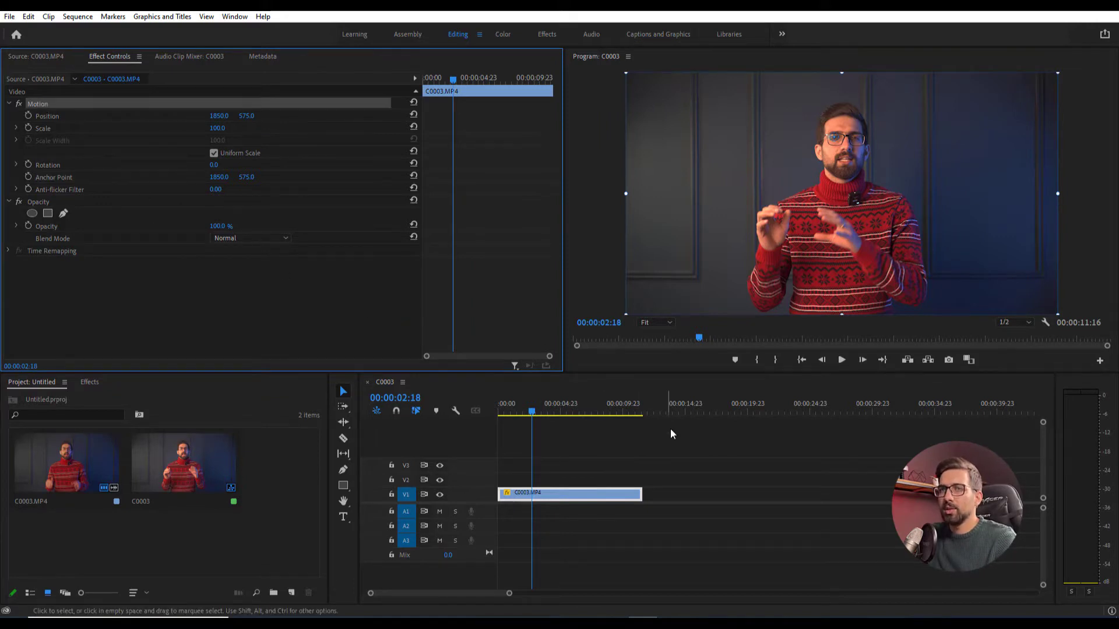
Split the C0003.MP4 clip on V1 at 00:00:03:19.
click(536, 412)
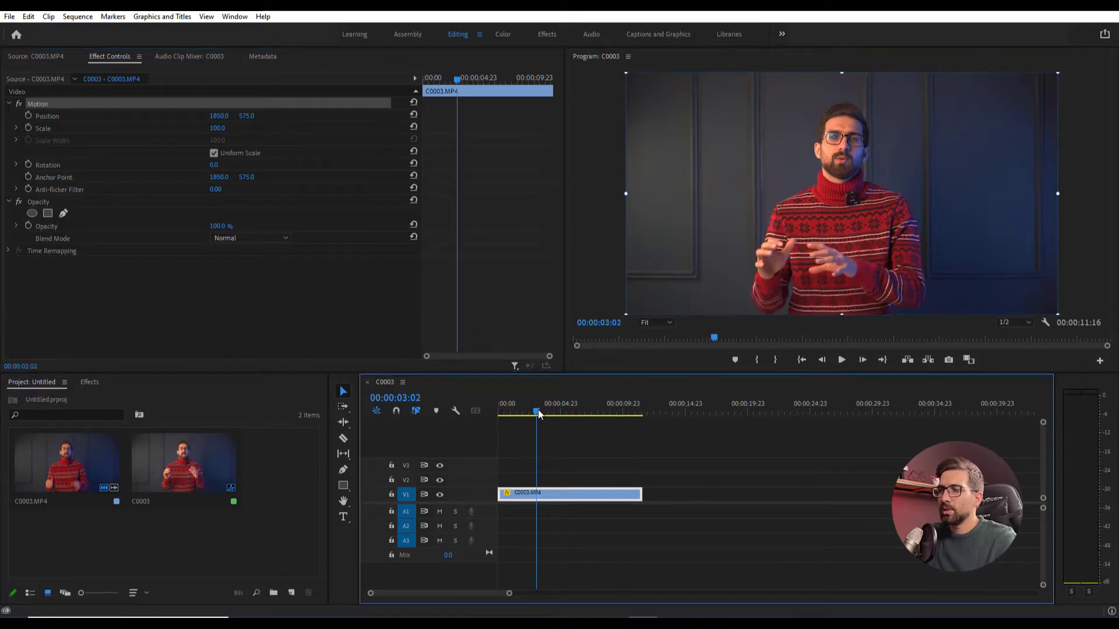
drag(537, 411, 548, 411)
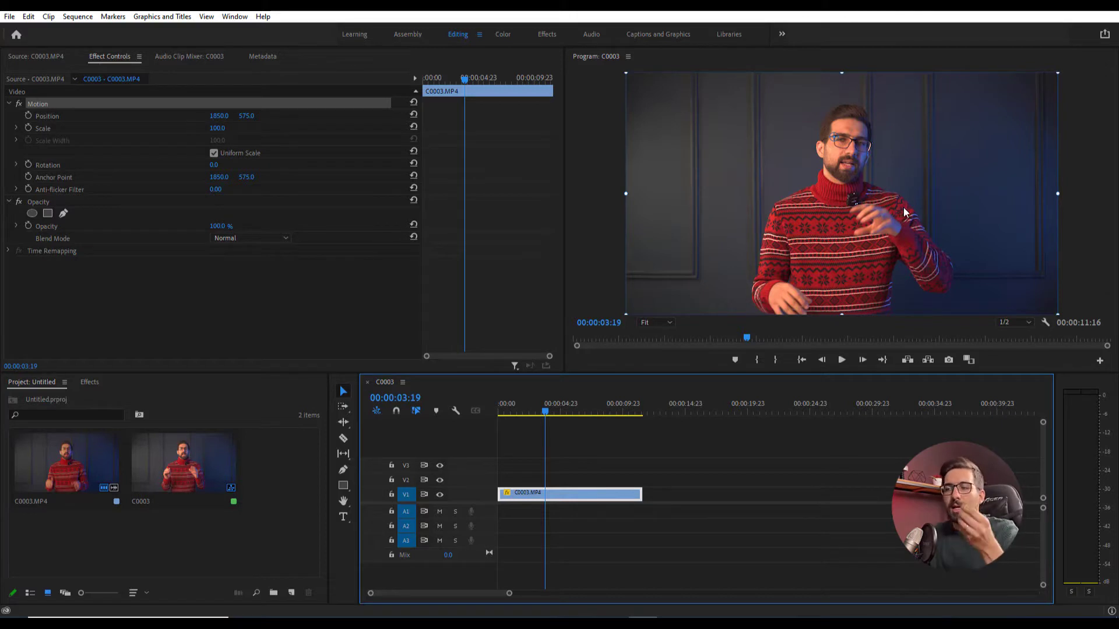
key(ctrl+k)
Scale the second part of the split clip up to 171.
click(551, 496)
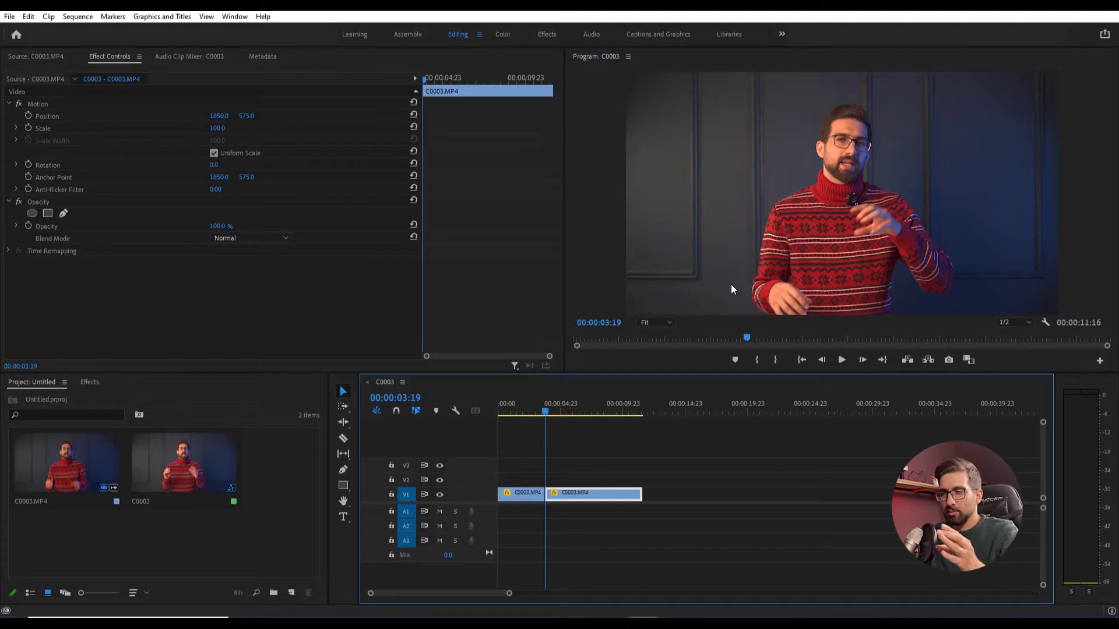
drag(217, 128, 258, 128)
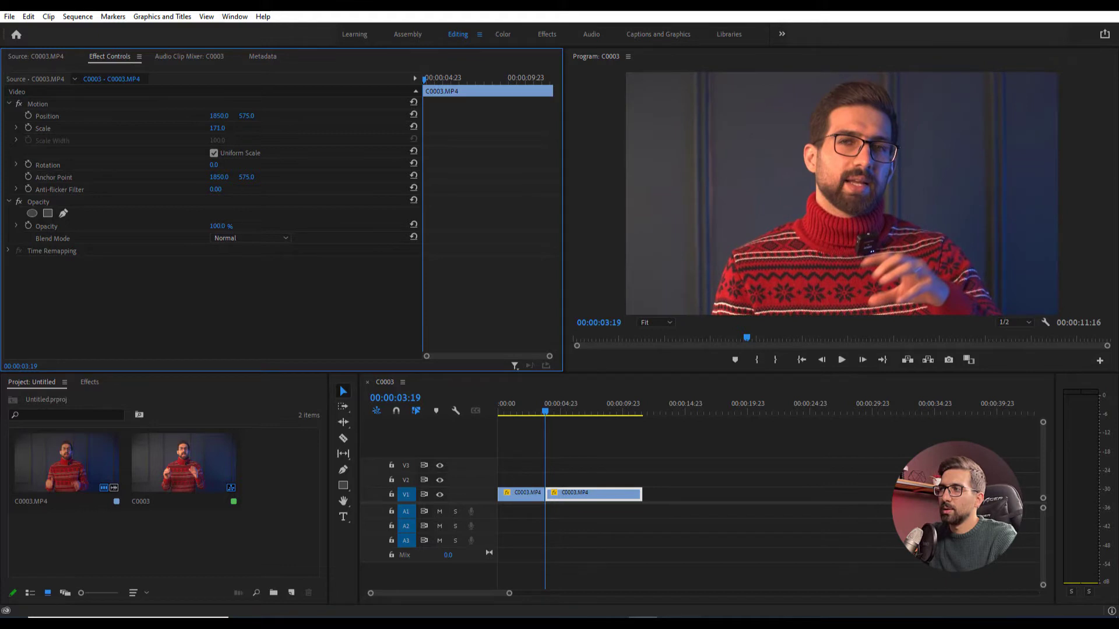
click(227, 128)
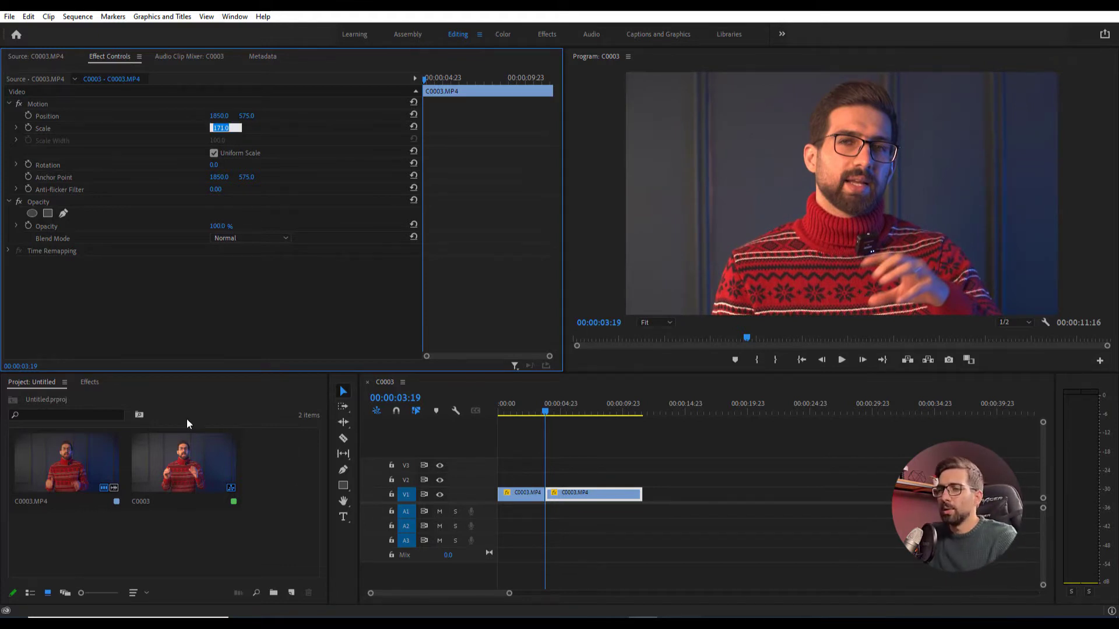
Apply the FI: Motion Tween video transition to the cut between the two clip parts and play it back.
click(88, 382)
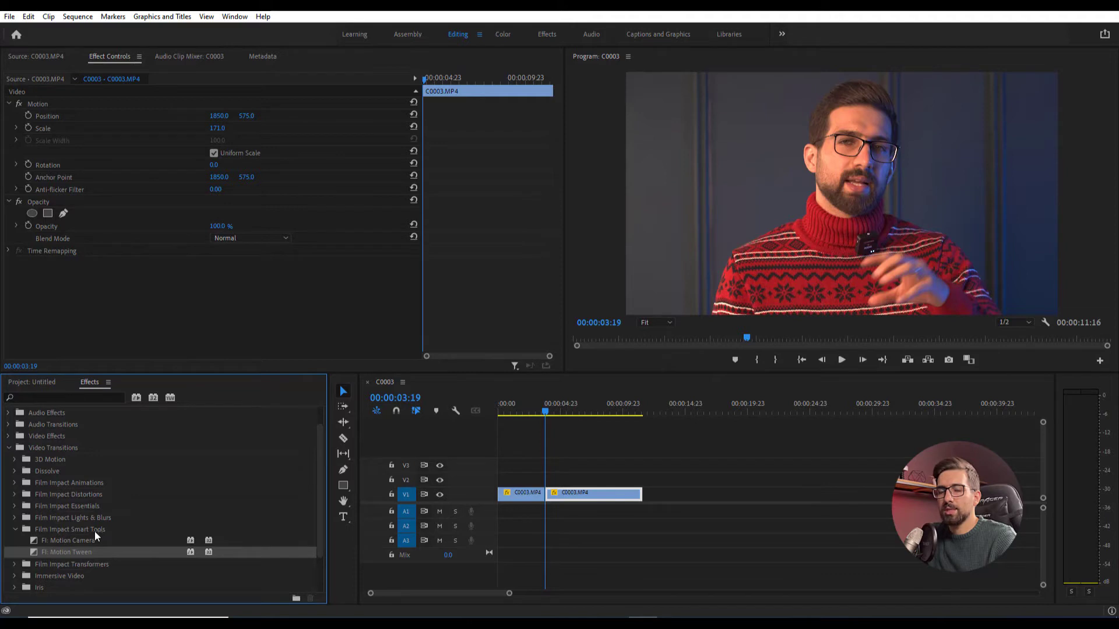
drag(65, 558, 551, 502)
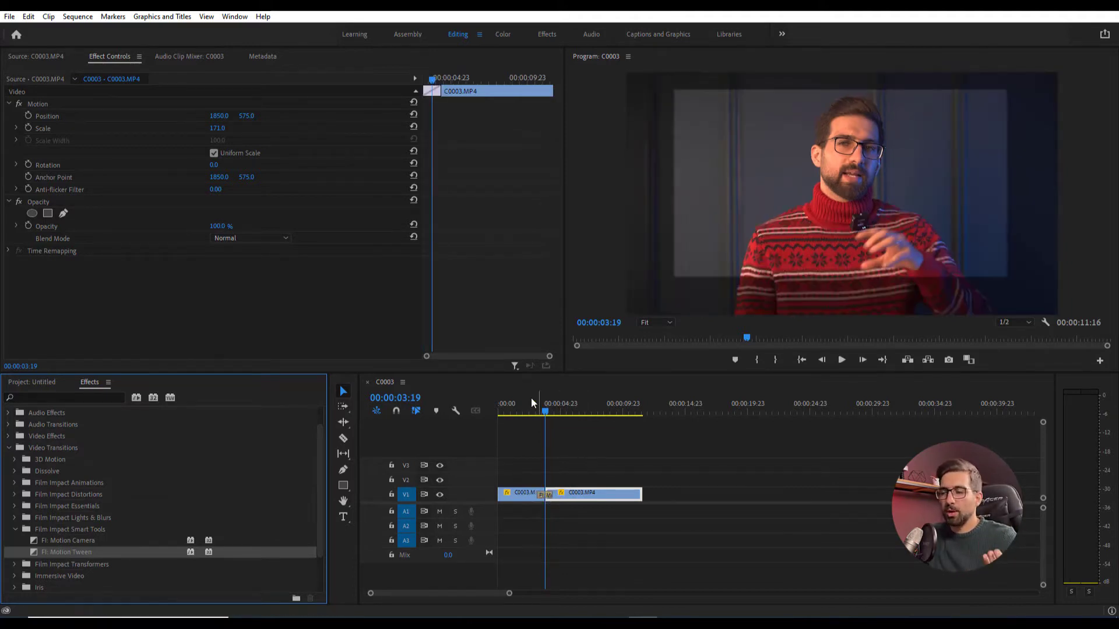
drag(546, 415, 537, 414)
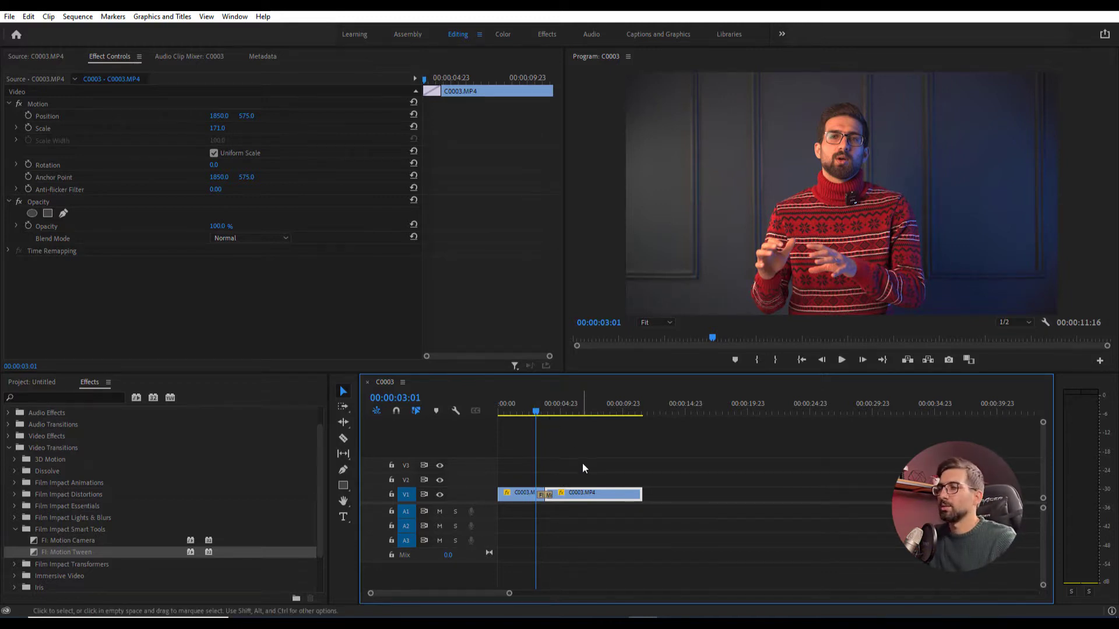
key(space)
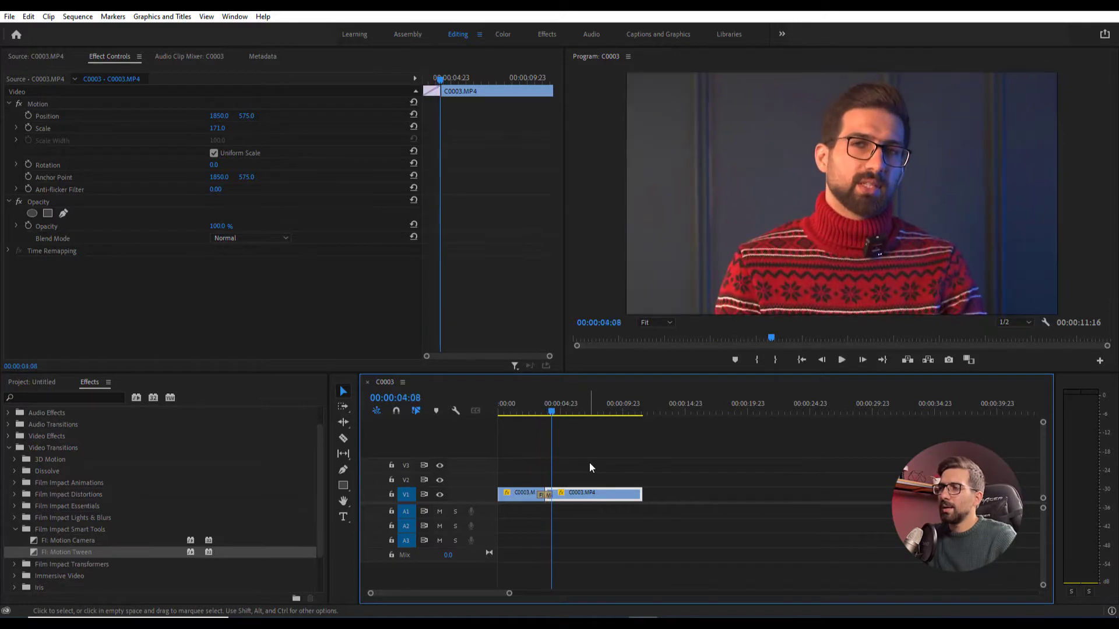
Compare the scale settings of the two clip parts and examine the Motion Tween transition between them.
click(545, 496)
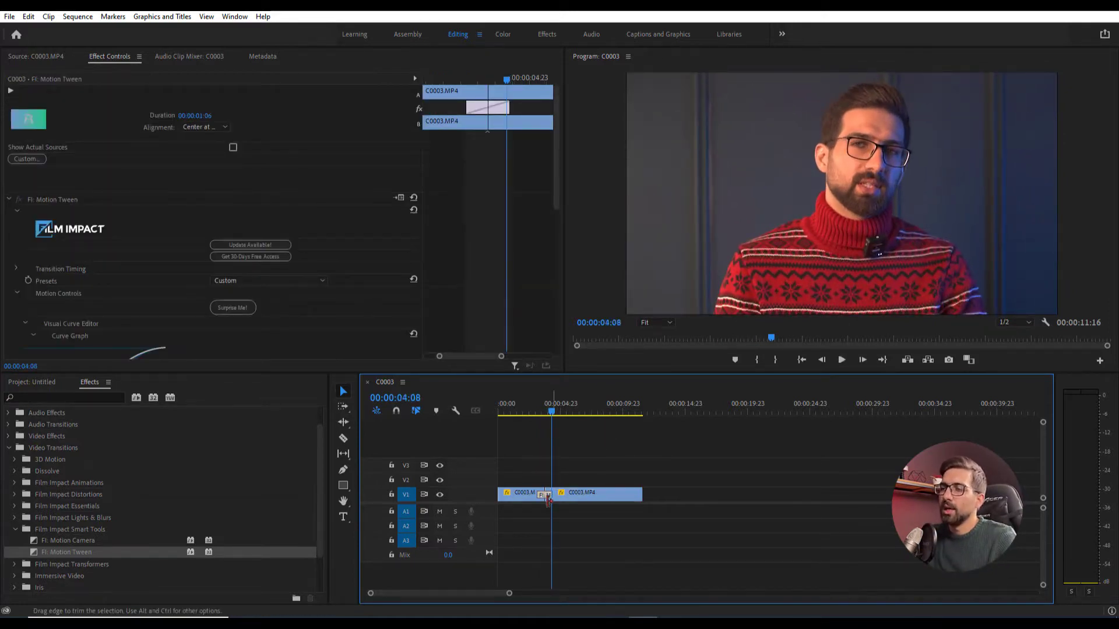
click(555, 479)
click(574, 494)
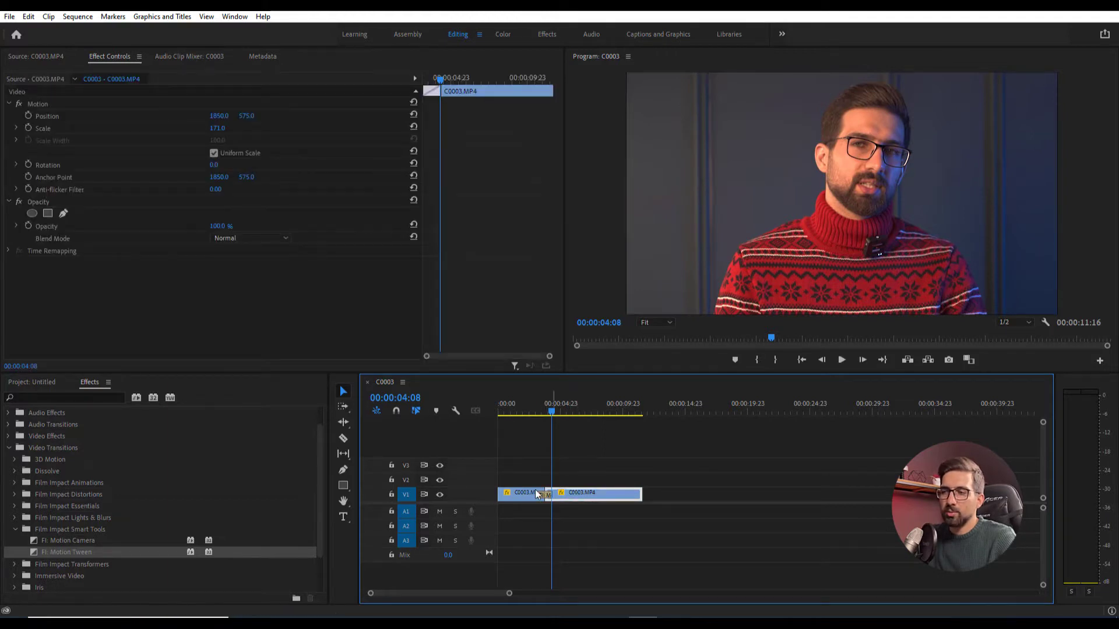
click(513, 495)
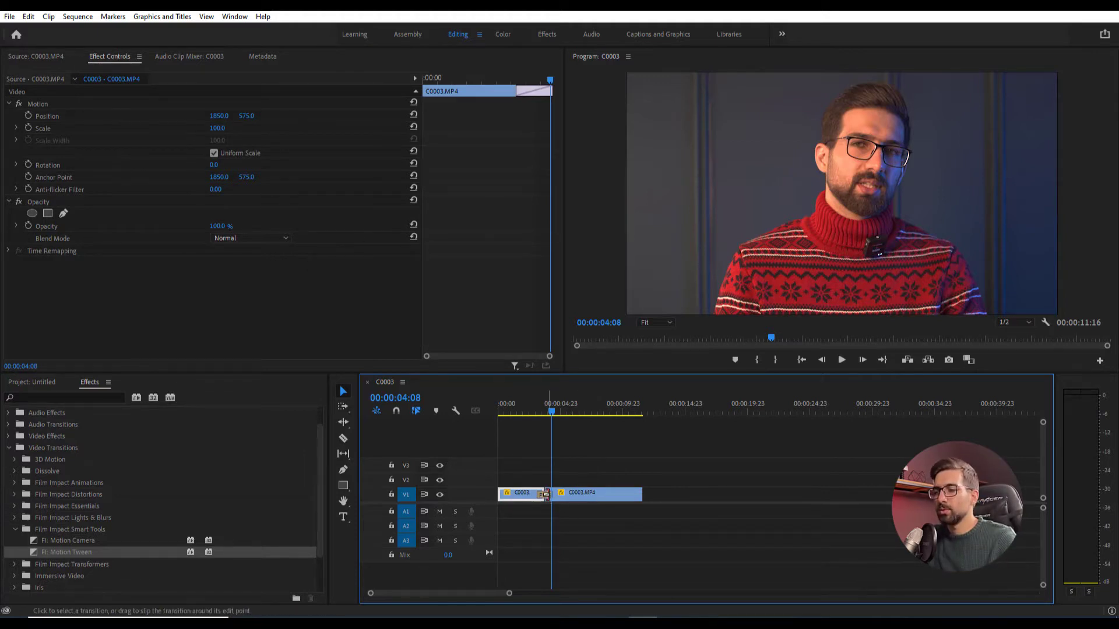
click(546, 494)
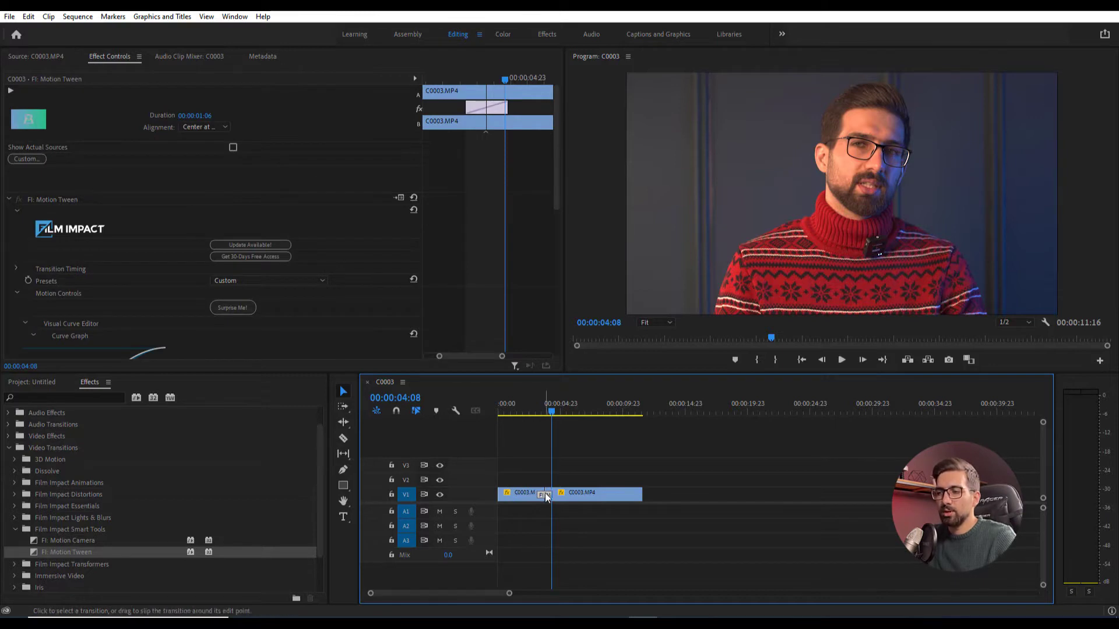
drag(509, 593, 466, 594)
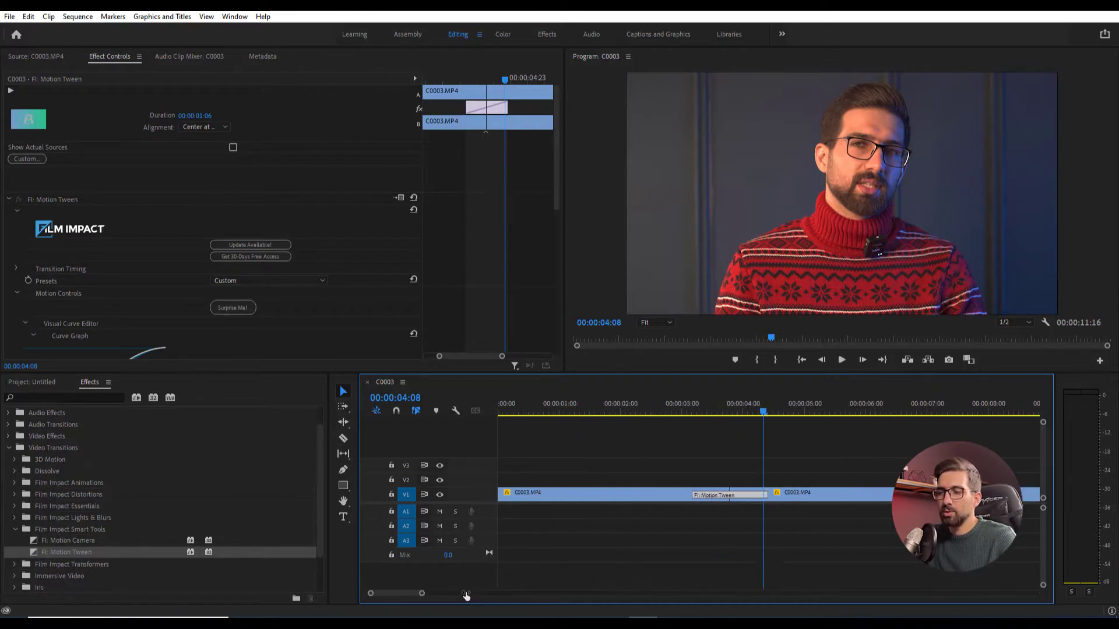
click(742, 509)
click(741, 493)
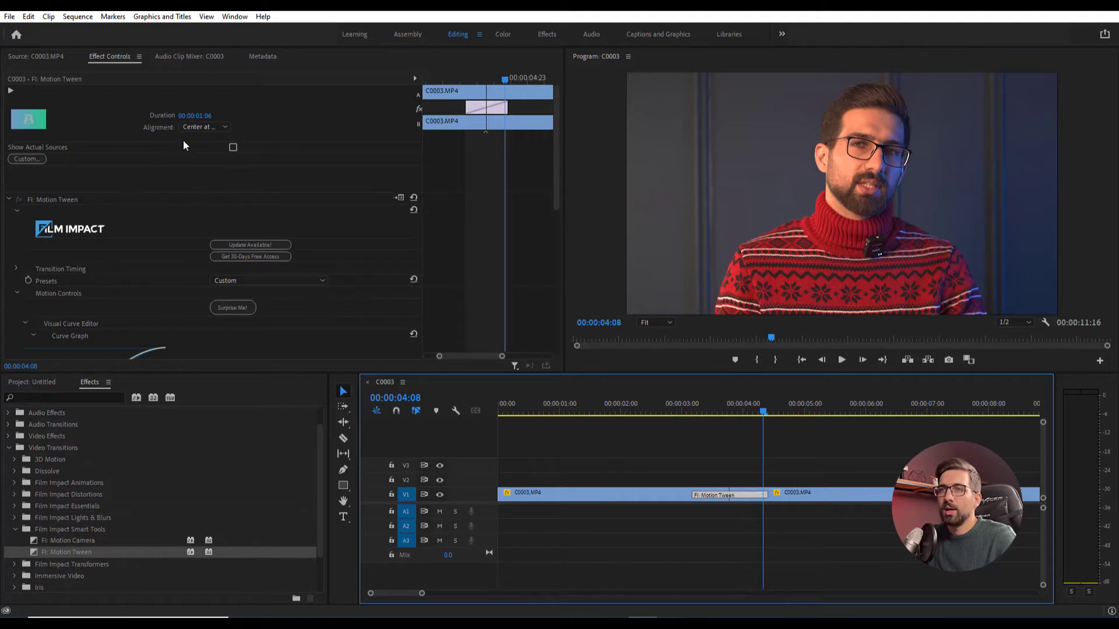
Try the Start at Cut alignment on the Motion Tween transition and return it to being centered at the cut.
click(198, 127)
click(211, 151)
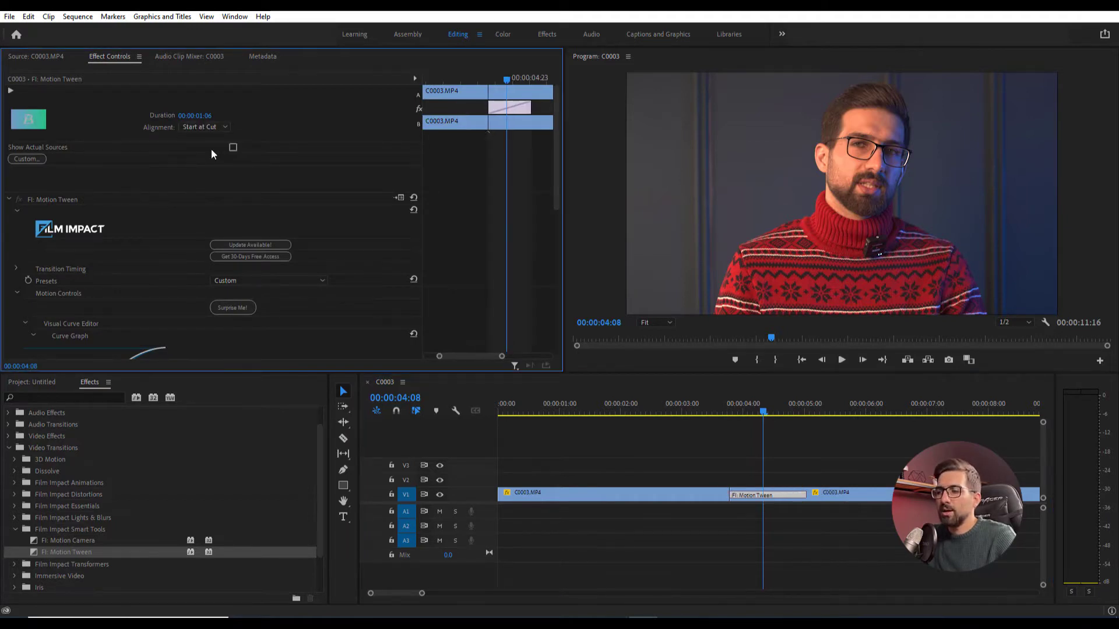
click(217, 125)
click(222, 139)
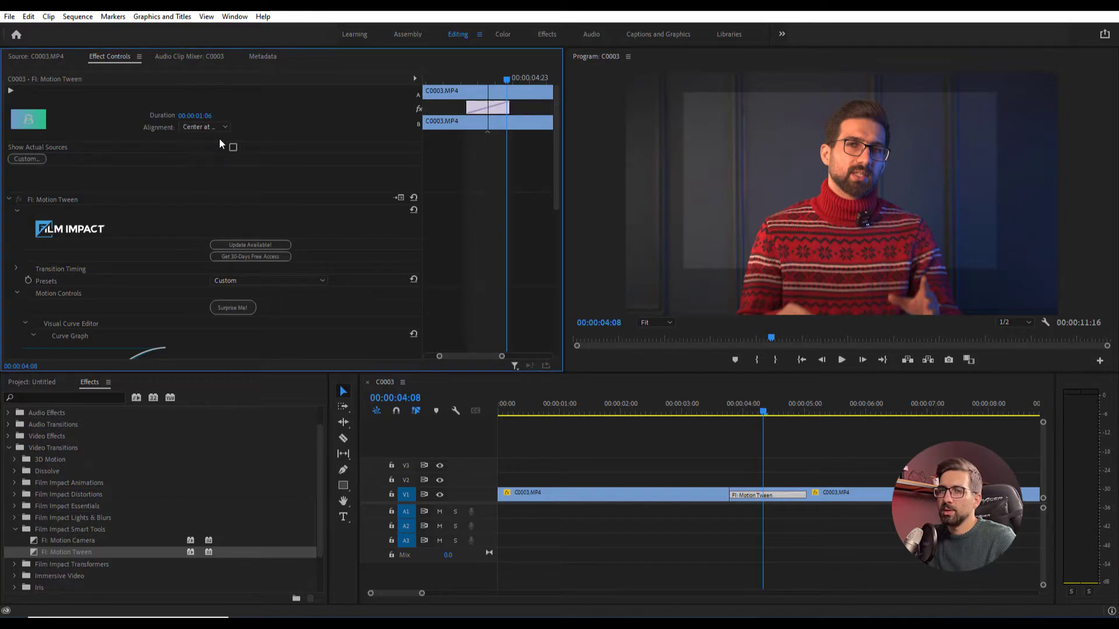
Set the Motion Tween transition's render blend type to Composite and play the transition back from 00:00:03:00.
scroll(318, 252, down, 4)
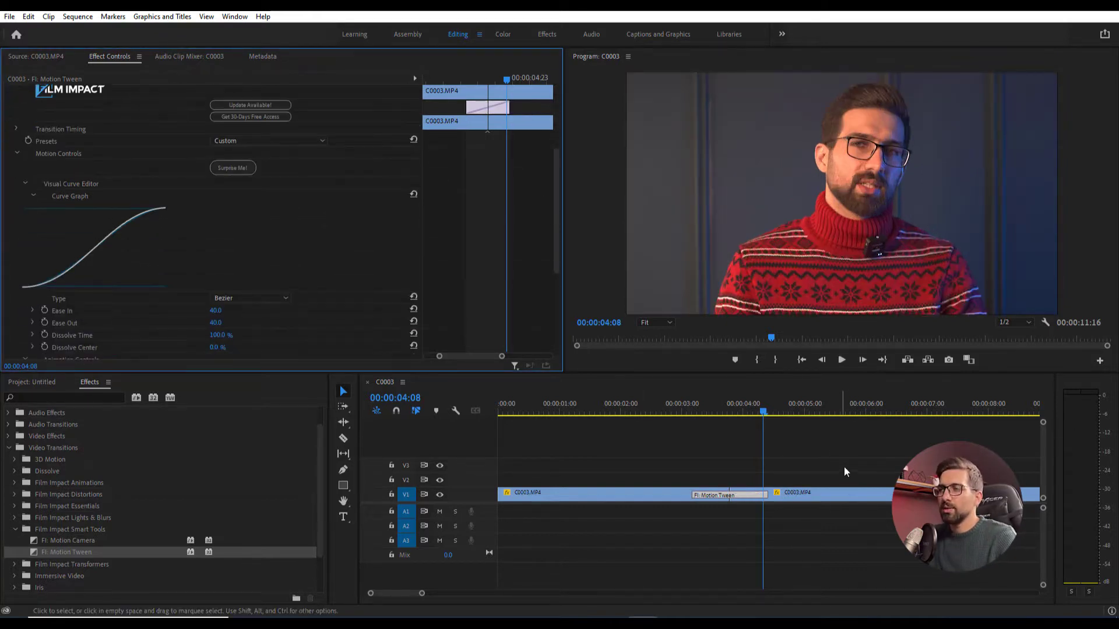
click(750, 412)
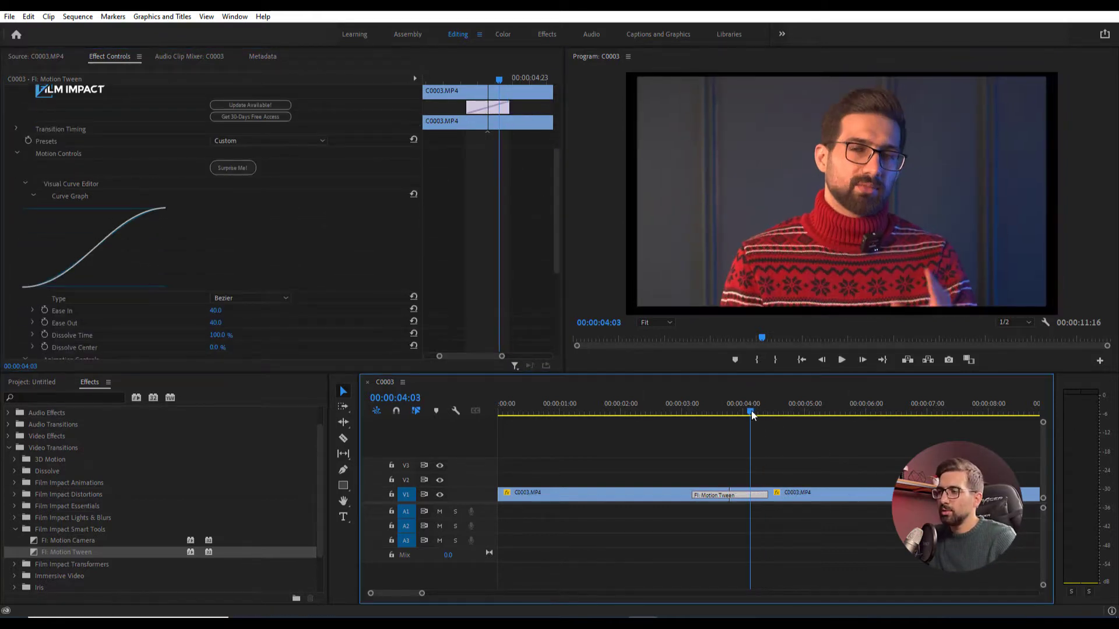
scroll(293, 268, down, 5)
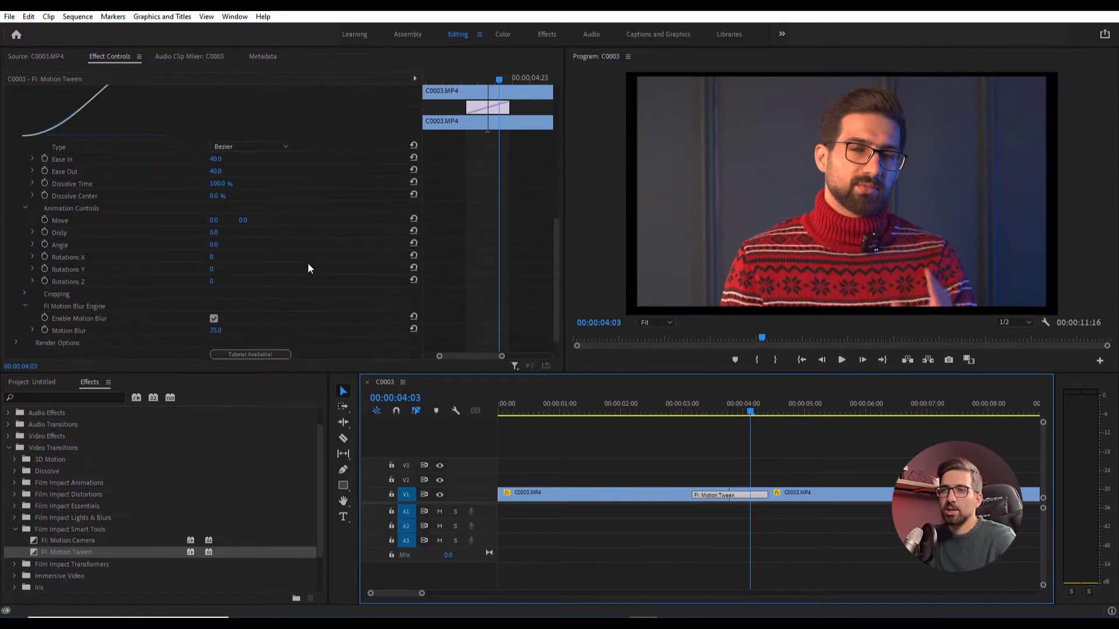
click(17, 317)
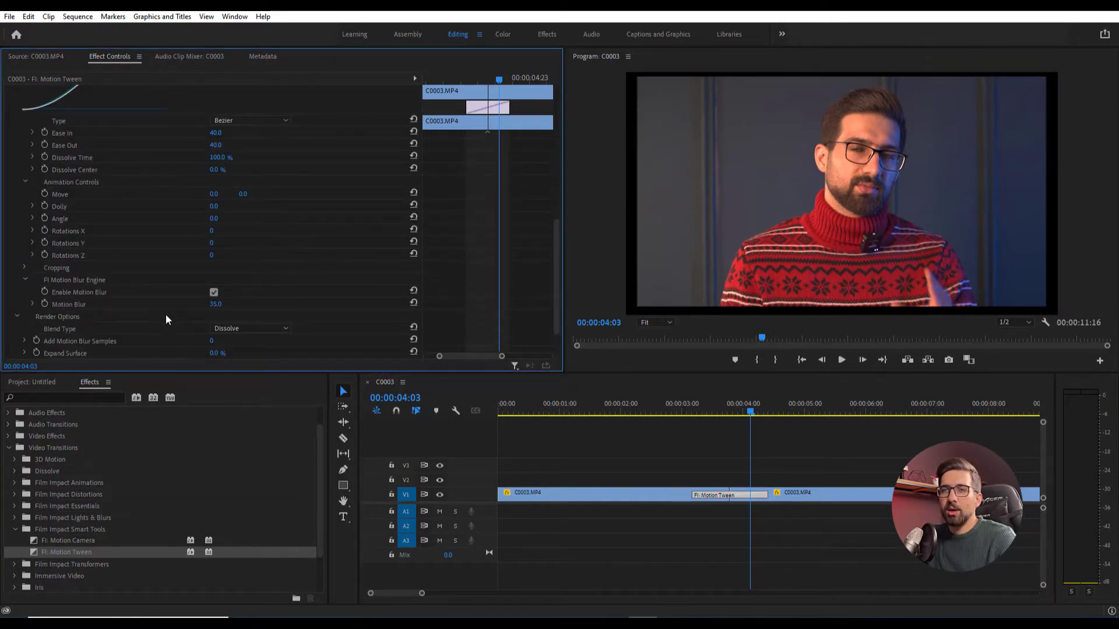
click(216, 329)
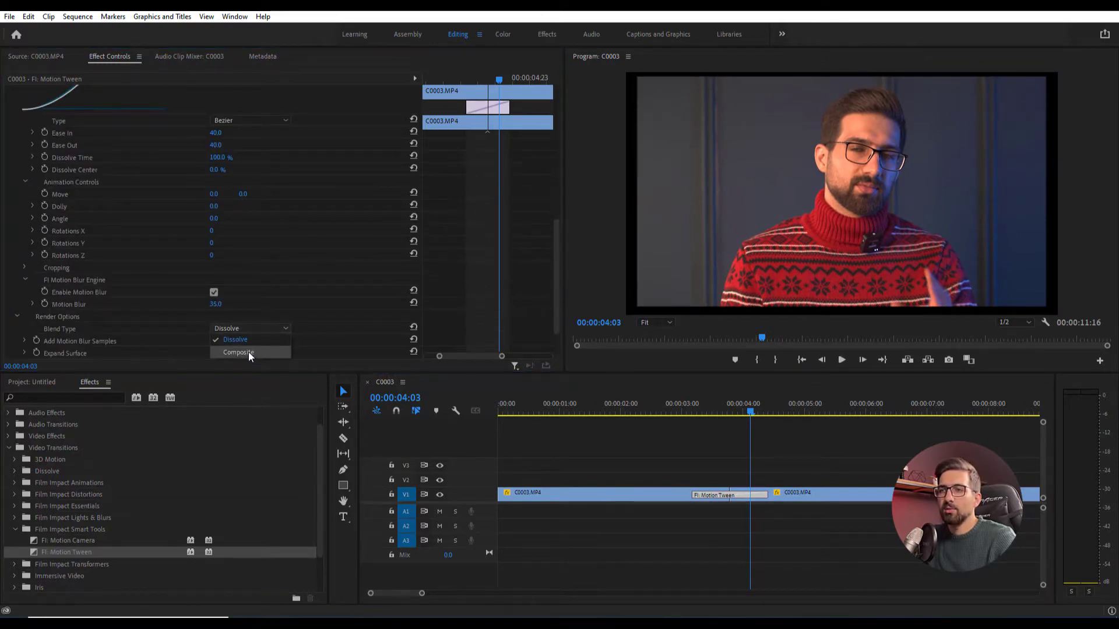
click(248, 352)
click(685, 413)
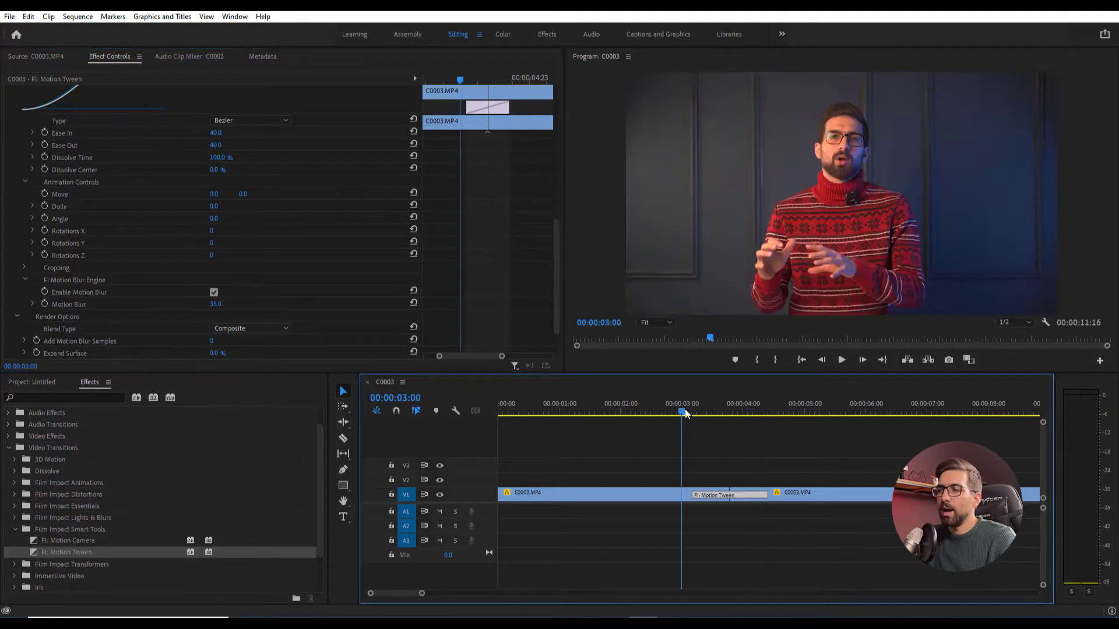
key(space)
key(space)
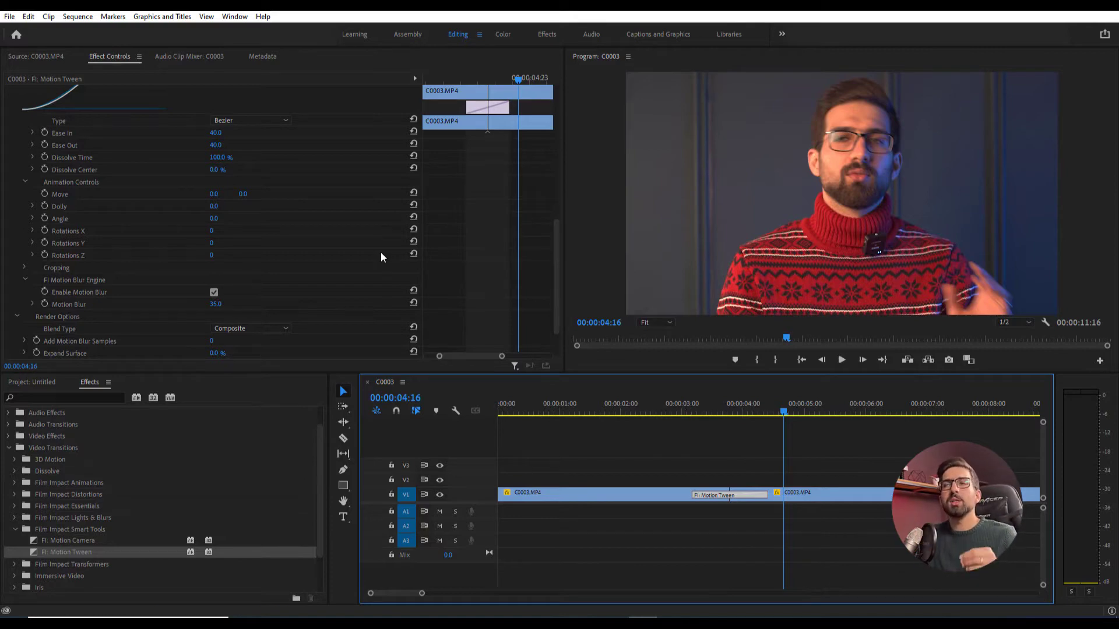
Review the available presets and motion curve types of the Motion Tween transition.
scroll(380, 250, up, 5)
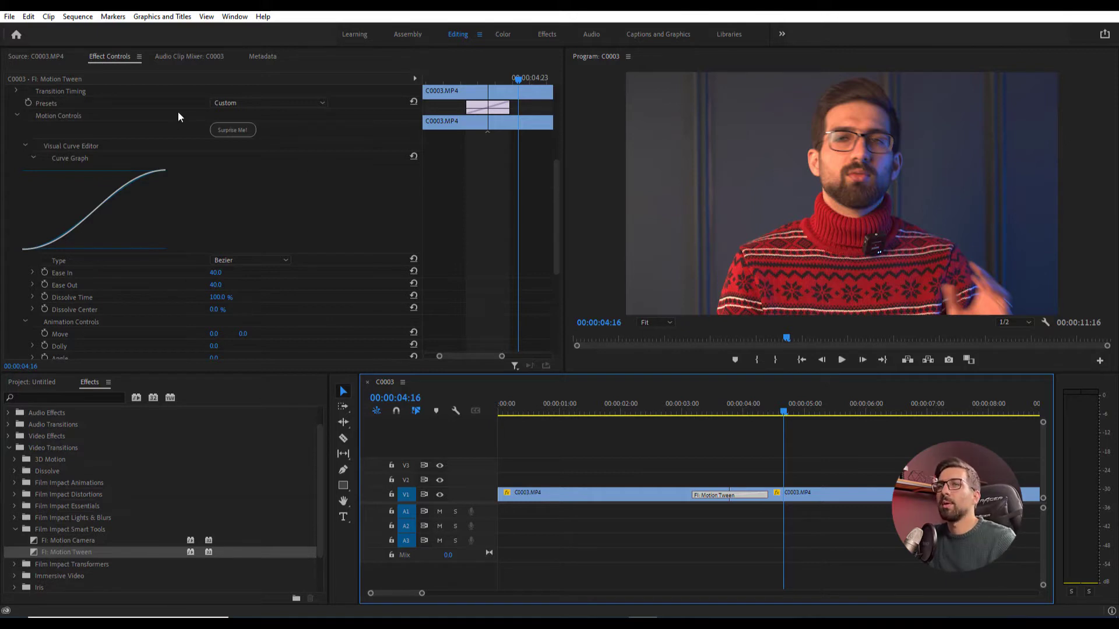
click(222, 105)
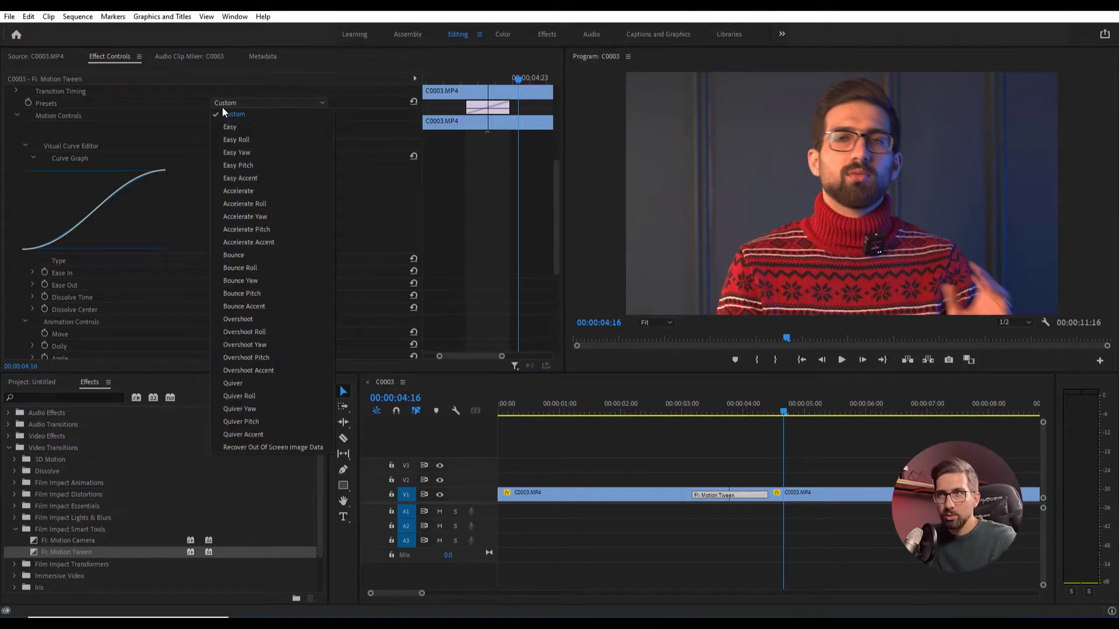
click(340, 141)
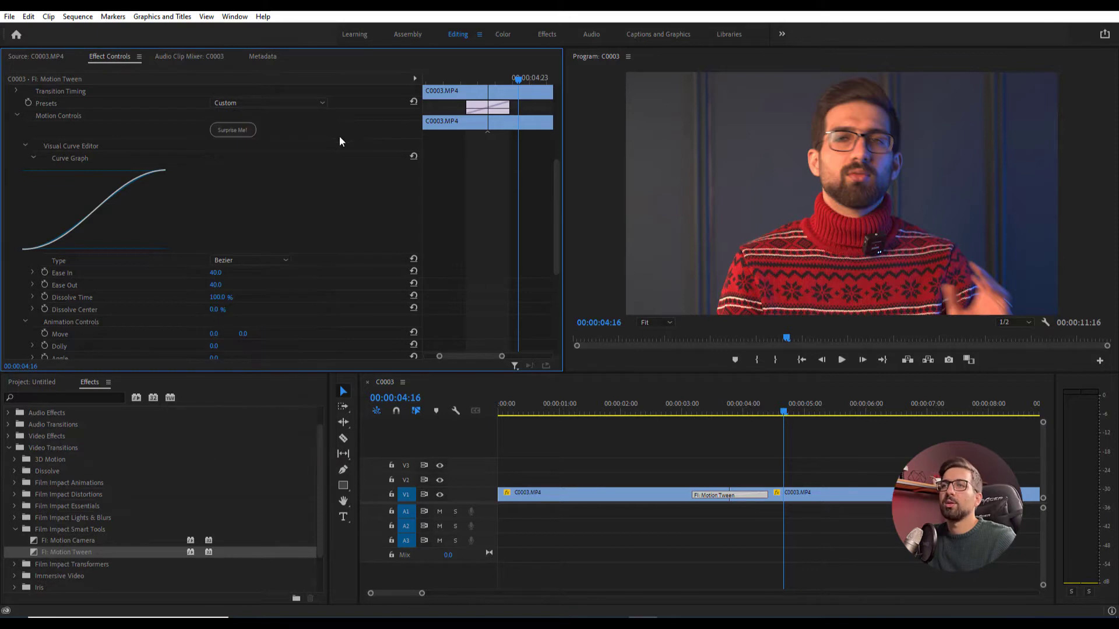
click(254, 262)
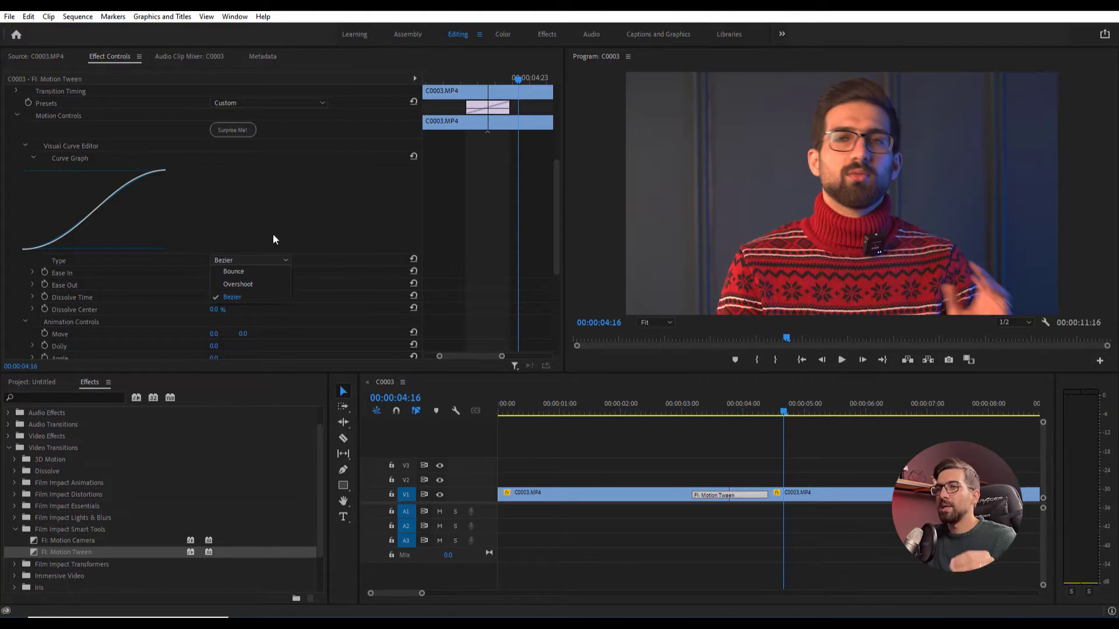
click(295, 174)
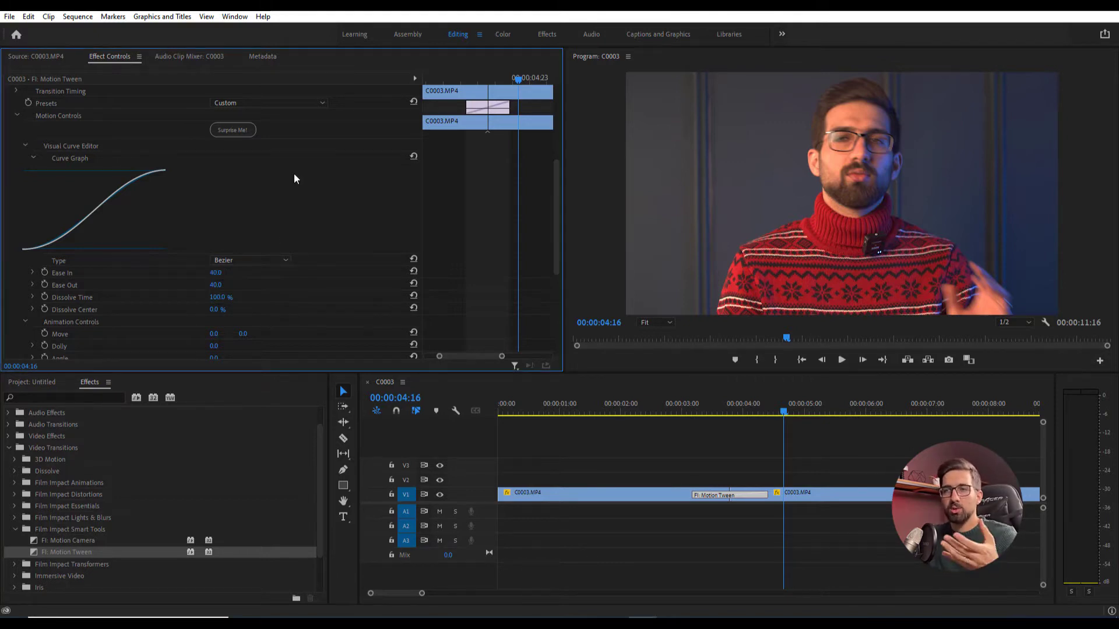
Set the Ease In of the Motion Tween's Bezier curve to 100, with the playhead inside the transition at 00:00:03:11.
click(725, 412)
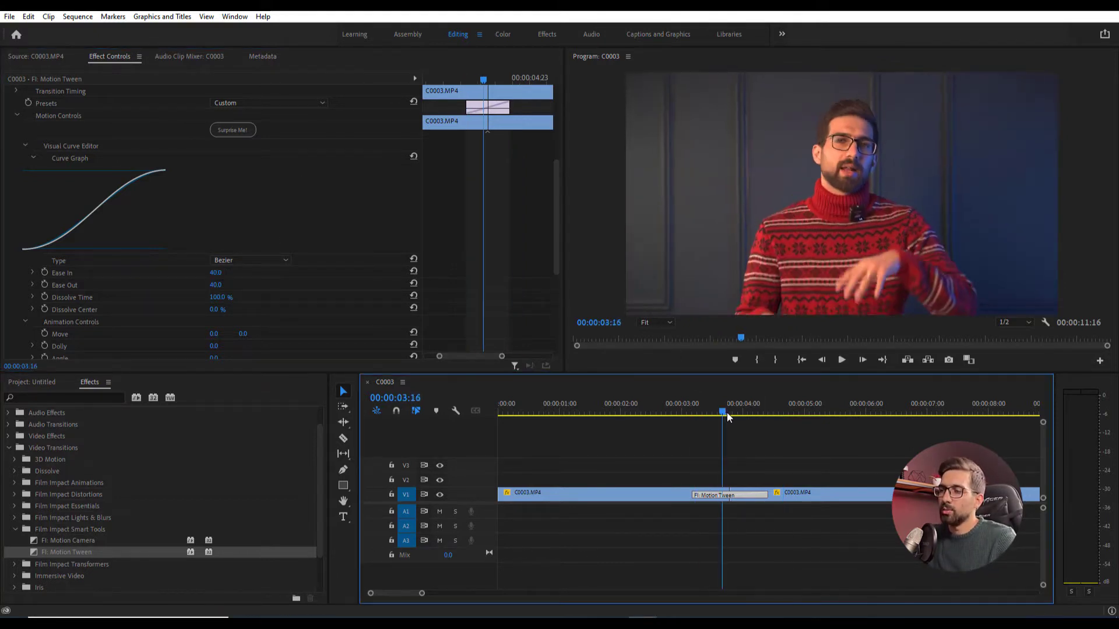
drag(720, 419, 701, 409)
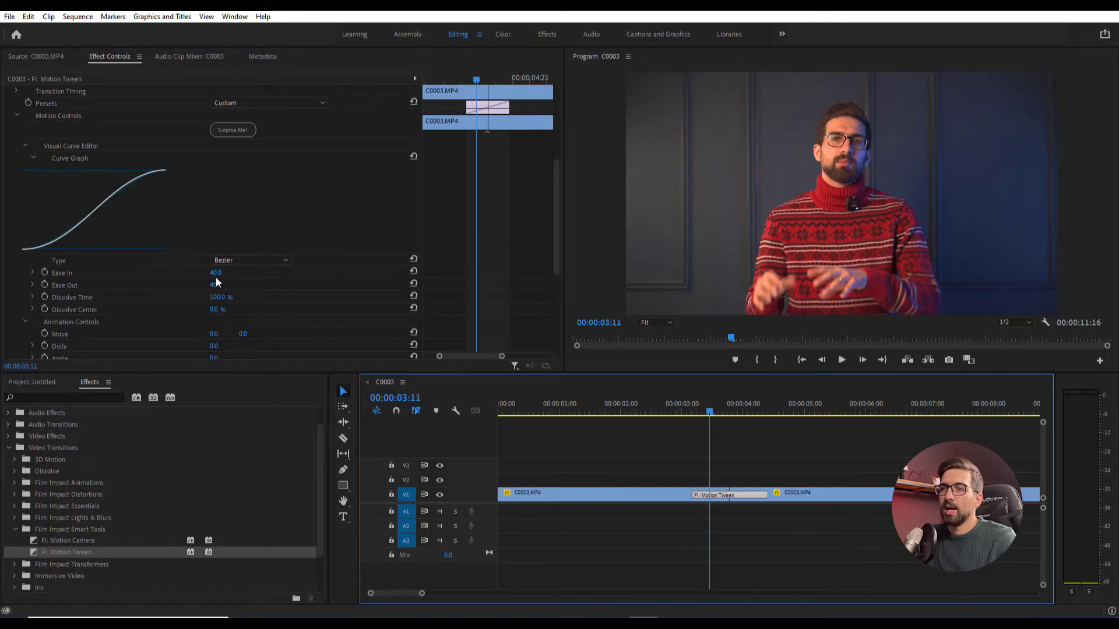
drag(216, 273, 250, 274)
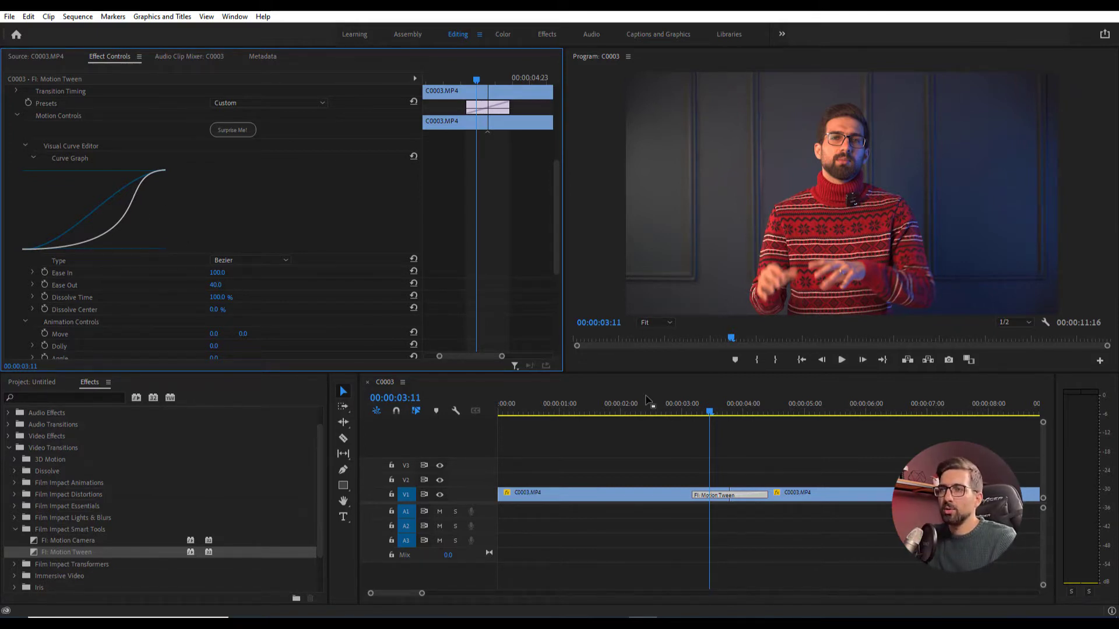
Play back the Motion Tween transition from just before its start to preview the strong ease-in.
click(685, 411)
key(space)
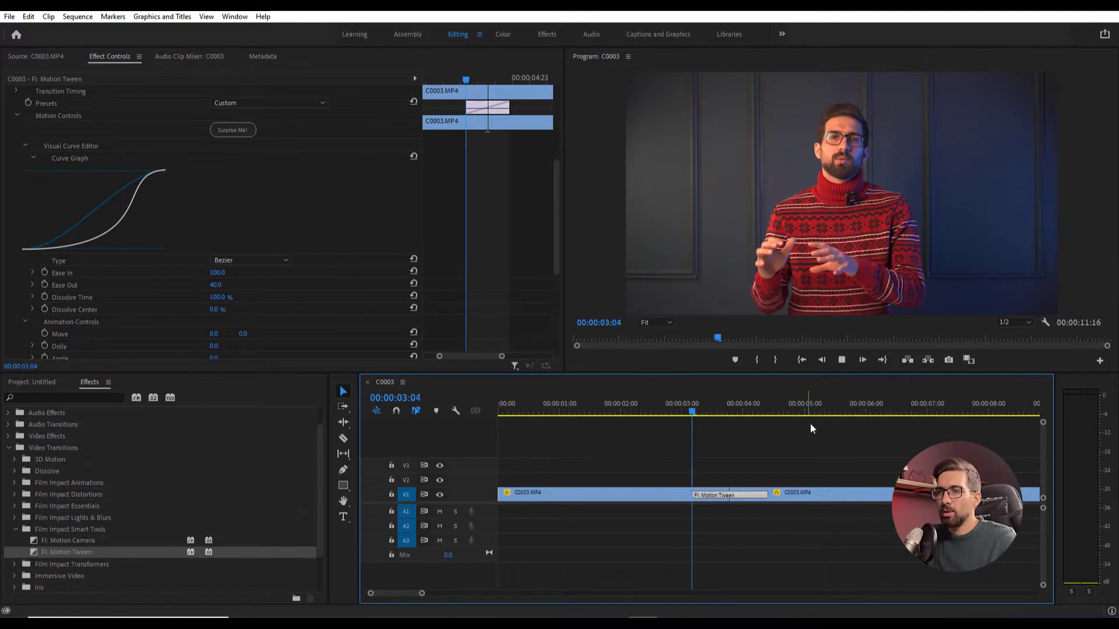
key(space)
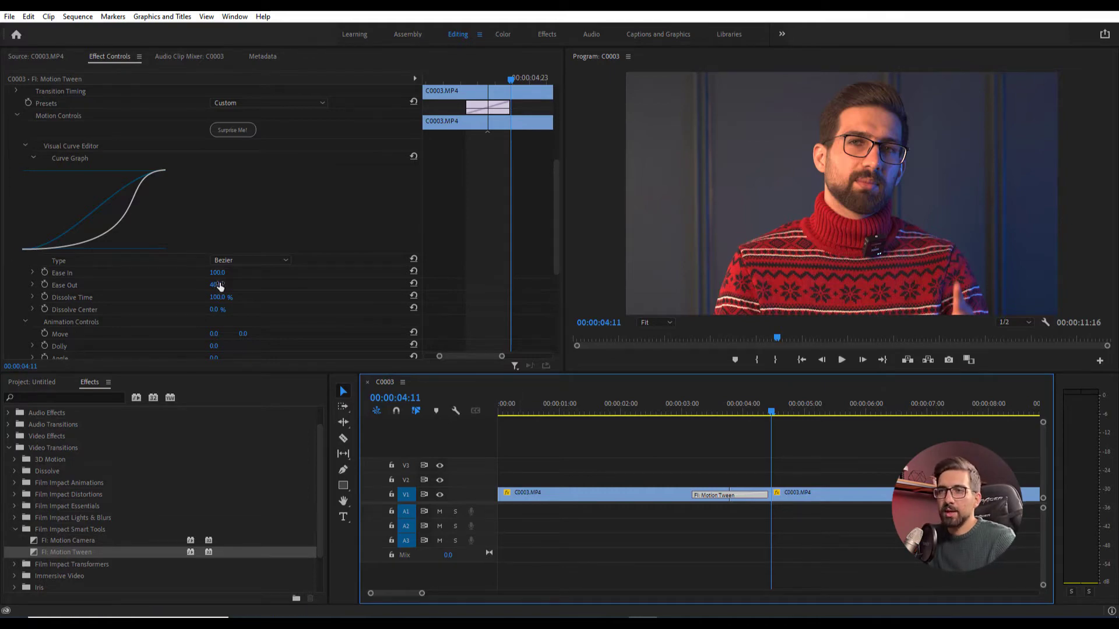
Set the Bezier curve's Ease In to 0 and Ease Out to 100, and preview the transition from about 00:00:03:00.
drag(217, 273, 243, 284)
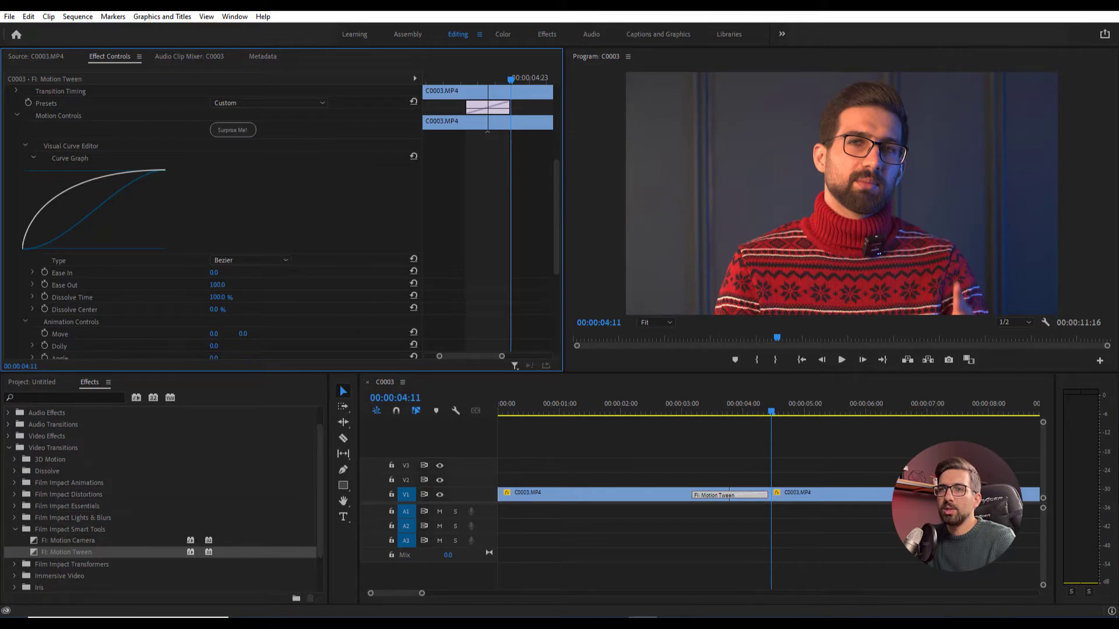
click(685, 409)
key(space)
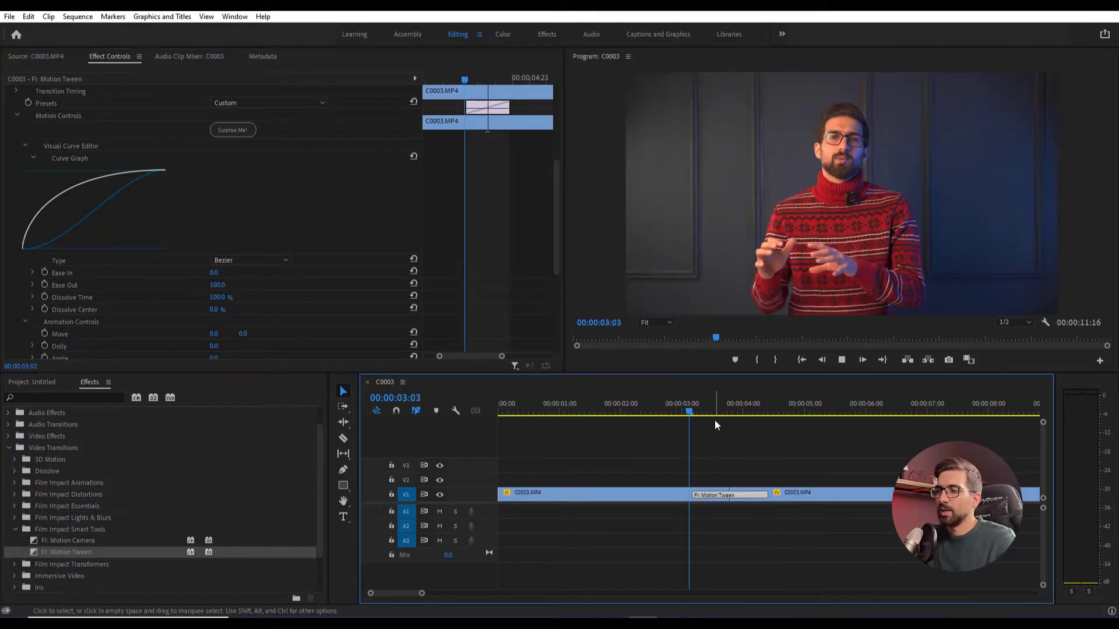
click(680, 407)
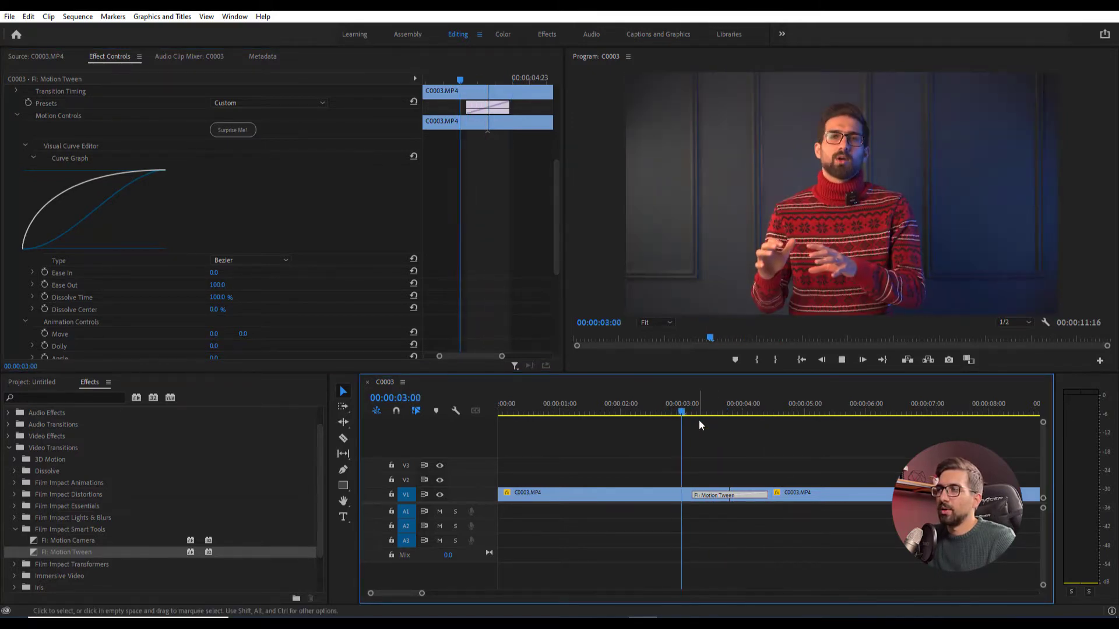
key(space)
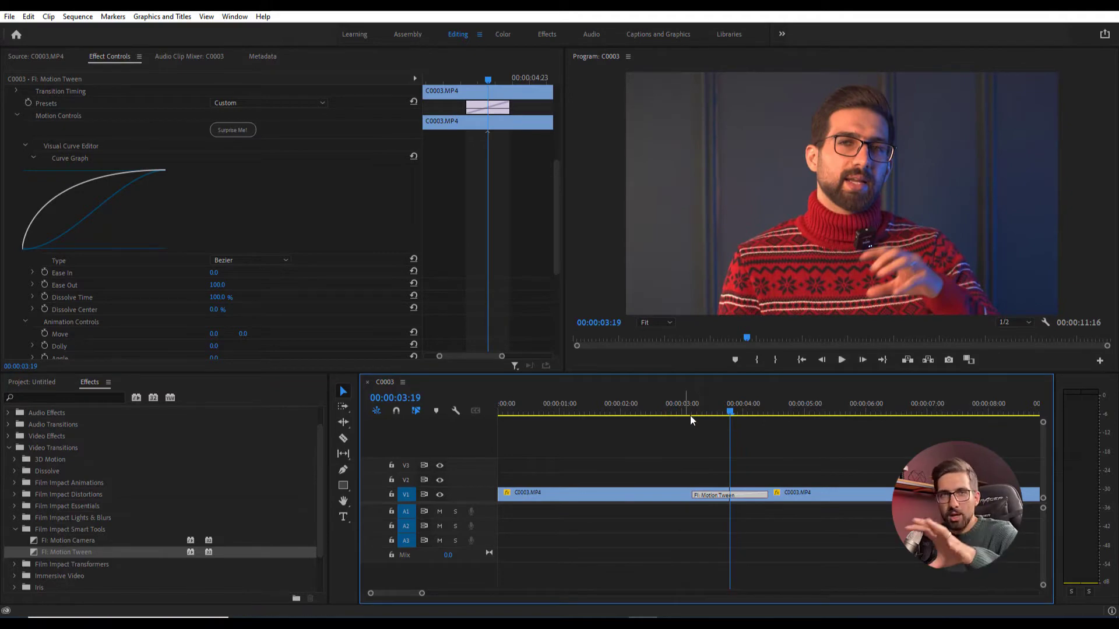
drag(713, 408, 689, 410)
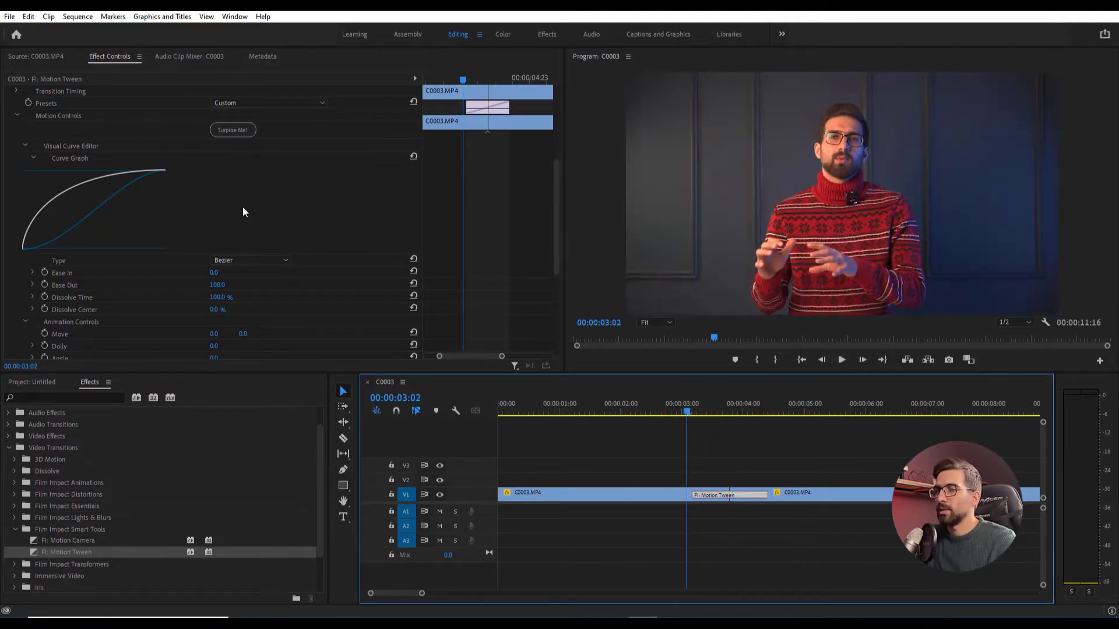
Change the Motion Tween curve type to Overshoot and play the transition back.
click(243, 260)
click(246, 285)
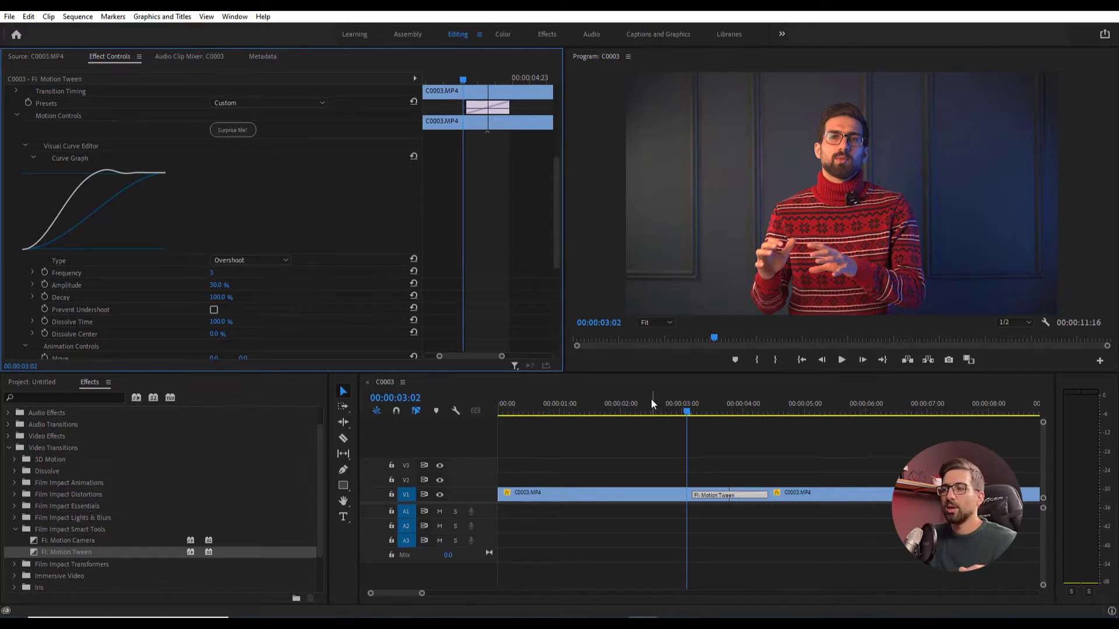
click(671, 409)
key(space)
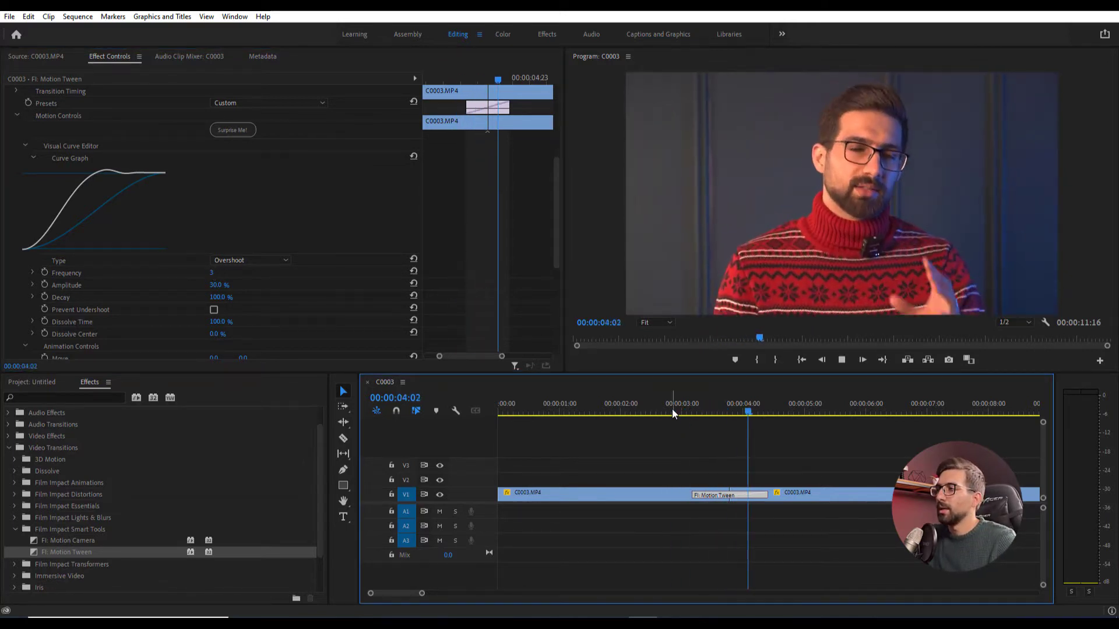
key(space)
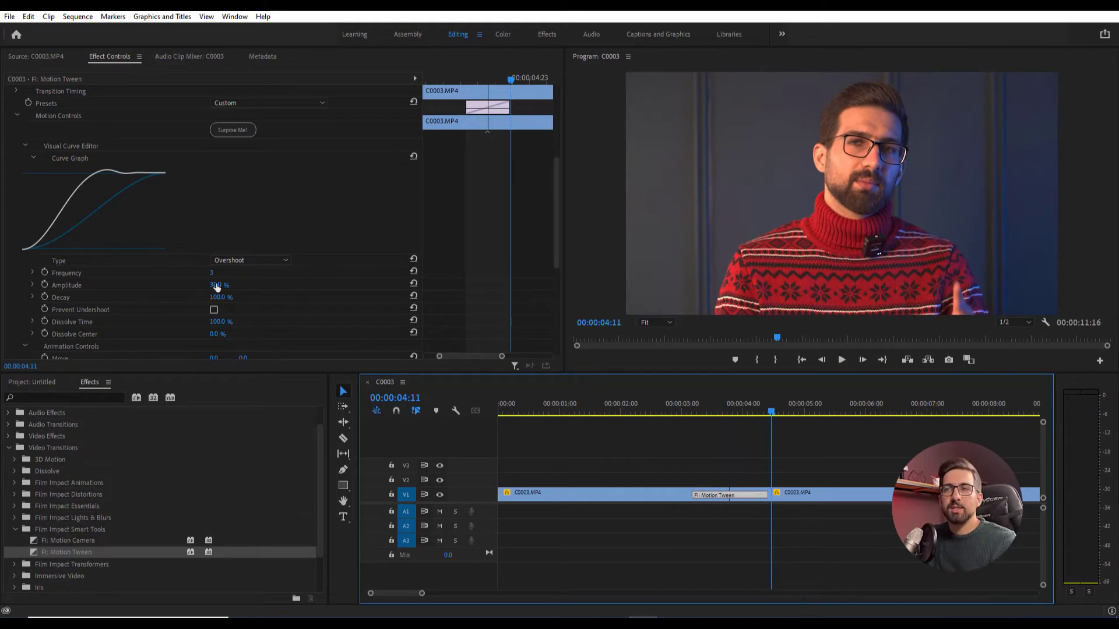
Set the Overshoot curve's Amplitude to 100% and play the transition back.
drag(219, 285, 657, 445)
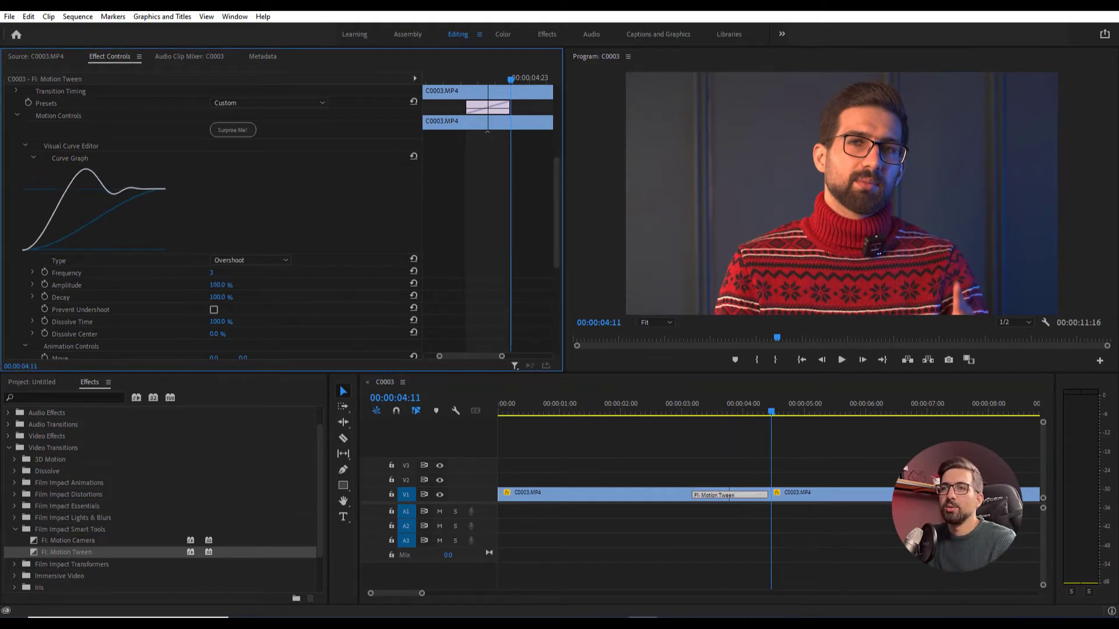
drag(785, 415, 691, 404)
key(space)
key(space)
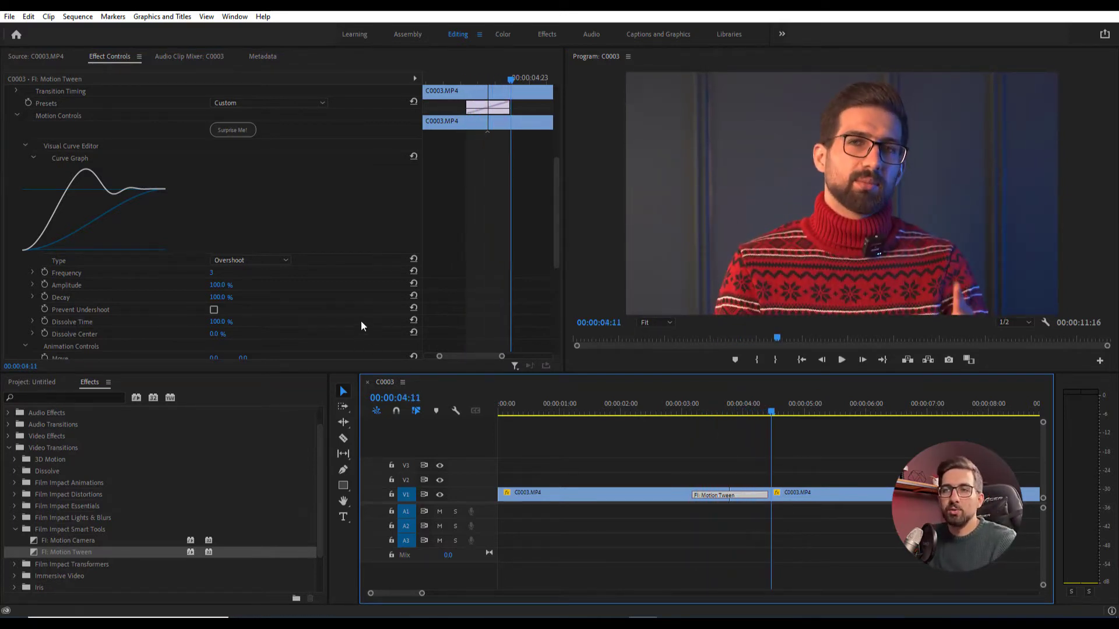
Set the Overshoot curve's Decay to 0% and preview the transition.
scroll(250, 301, down, 1)
scroll(251, 306, down, 3)
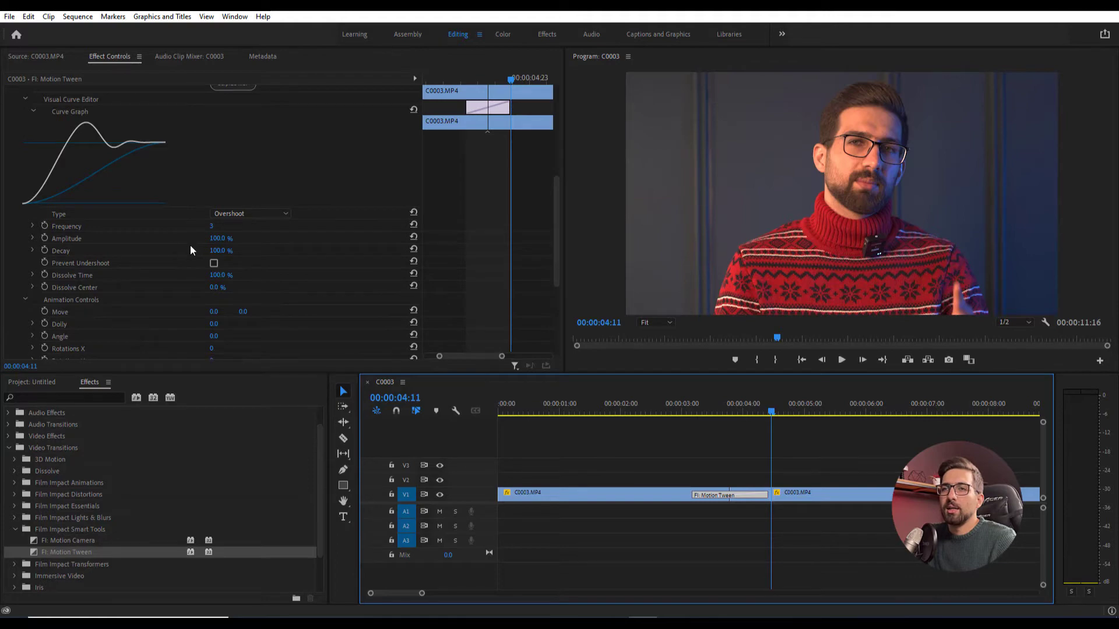
drag(217, 250, 239, 247)
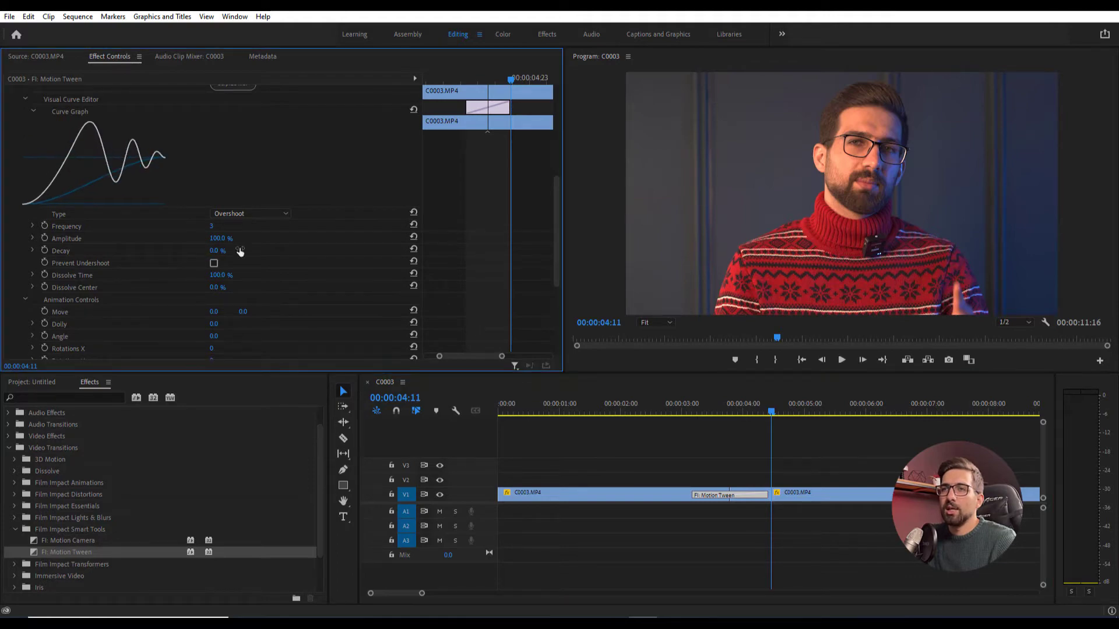
drag(759, 412, 686, 408)
key(space)
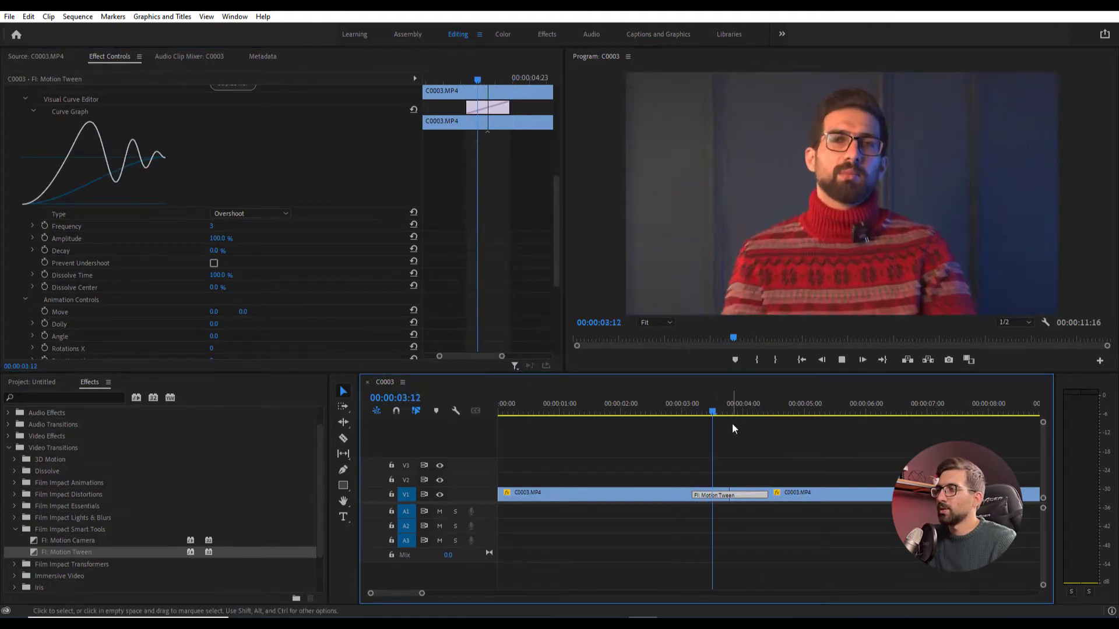
key(space)
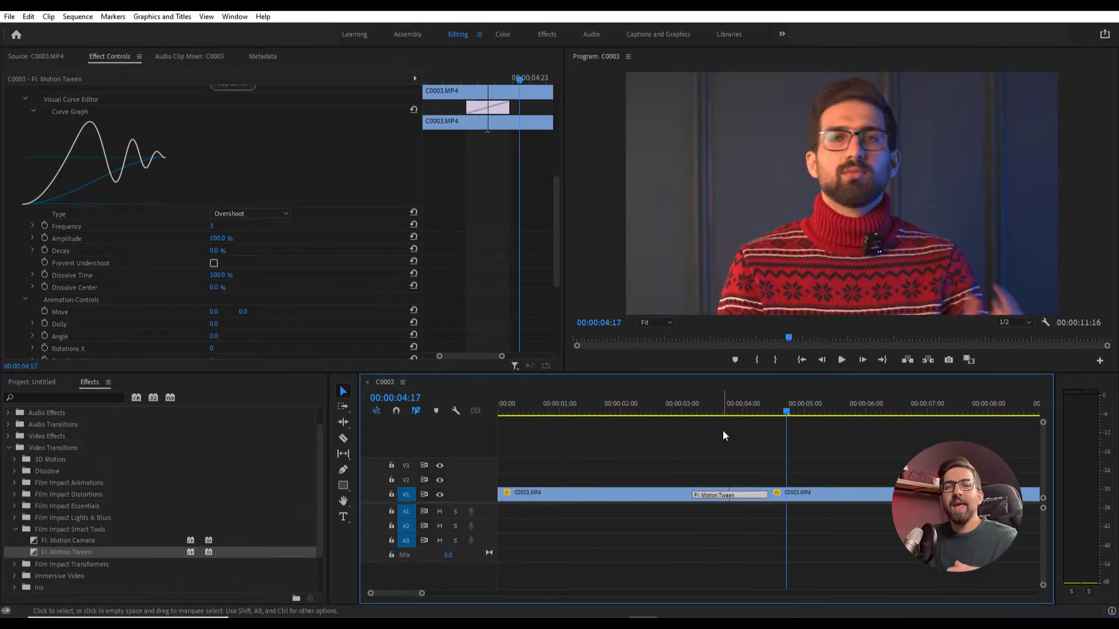
Set the Overshoot curve's Decay to 100% and Amplitude to 34%, and play the transition back.
drag(219, 250, 187, 240)
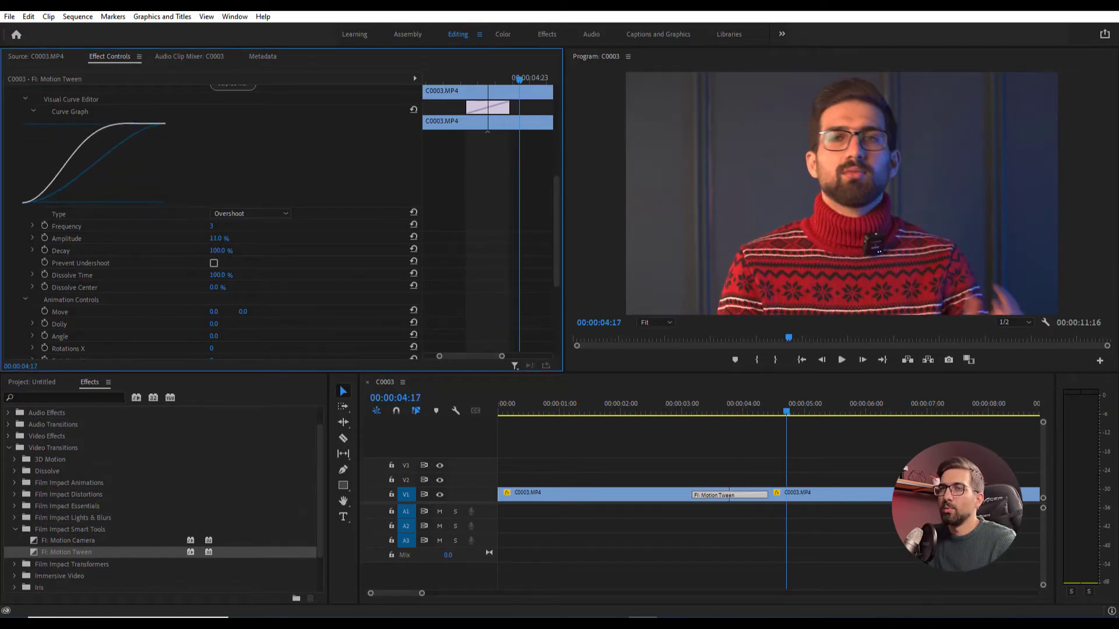
drag(713, 410, 692, 408)
key(space)
key(space)
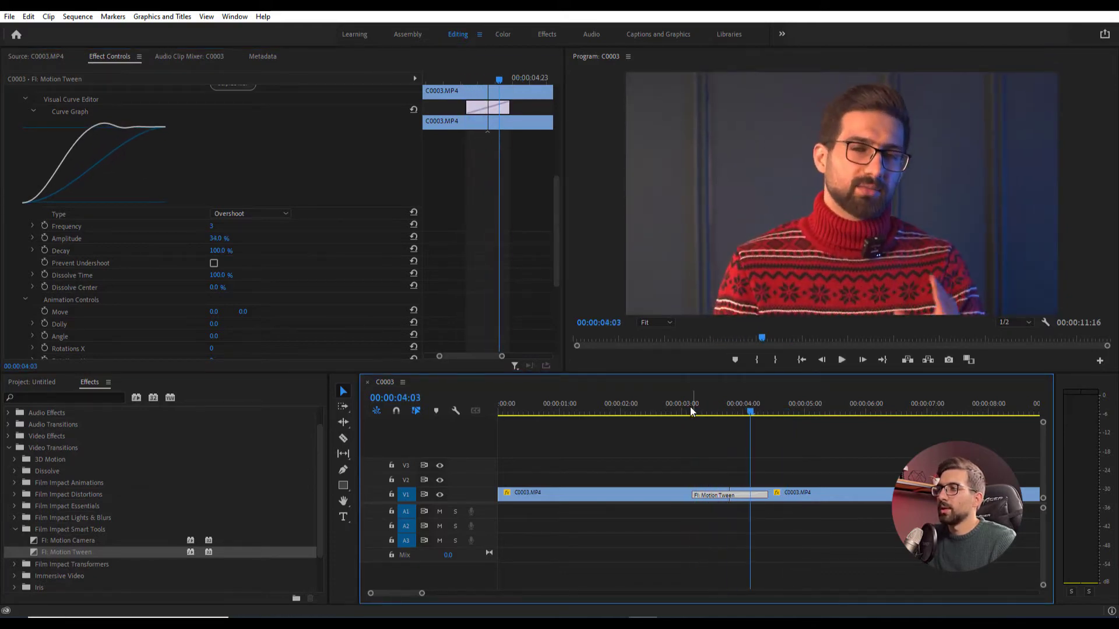
Change the Motion Tween curve type to Bounce with 3 bounces and play the transition back.
click(243, 218)
click(254, 229)
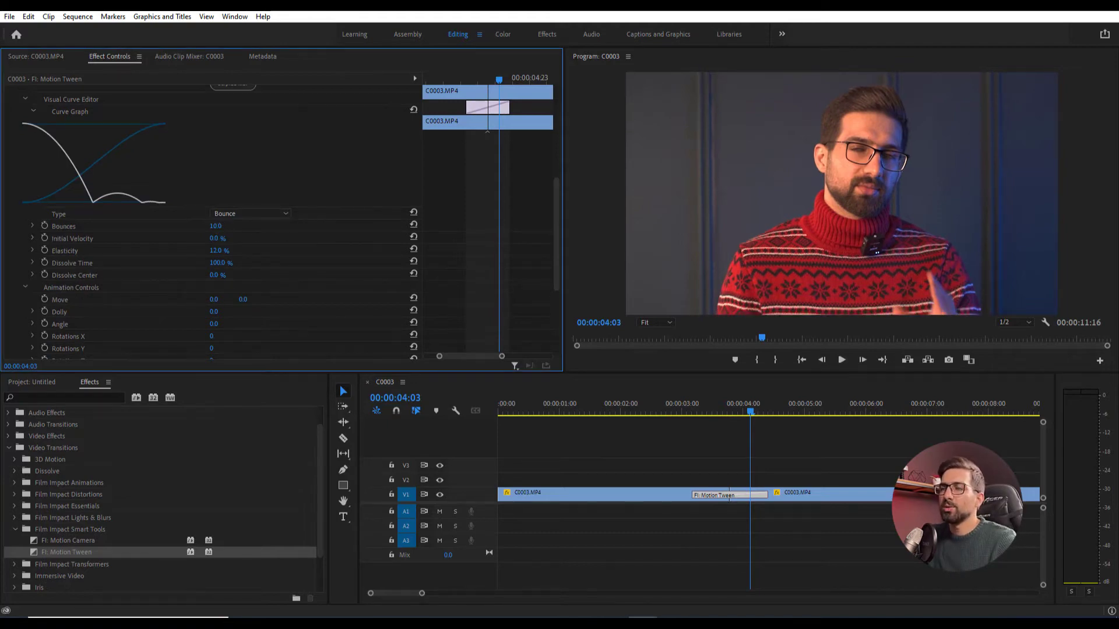
click(214, 225)
text(3)
key(Return)
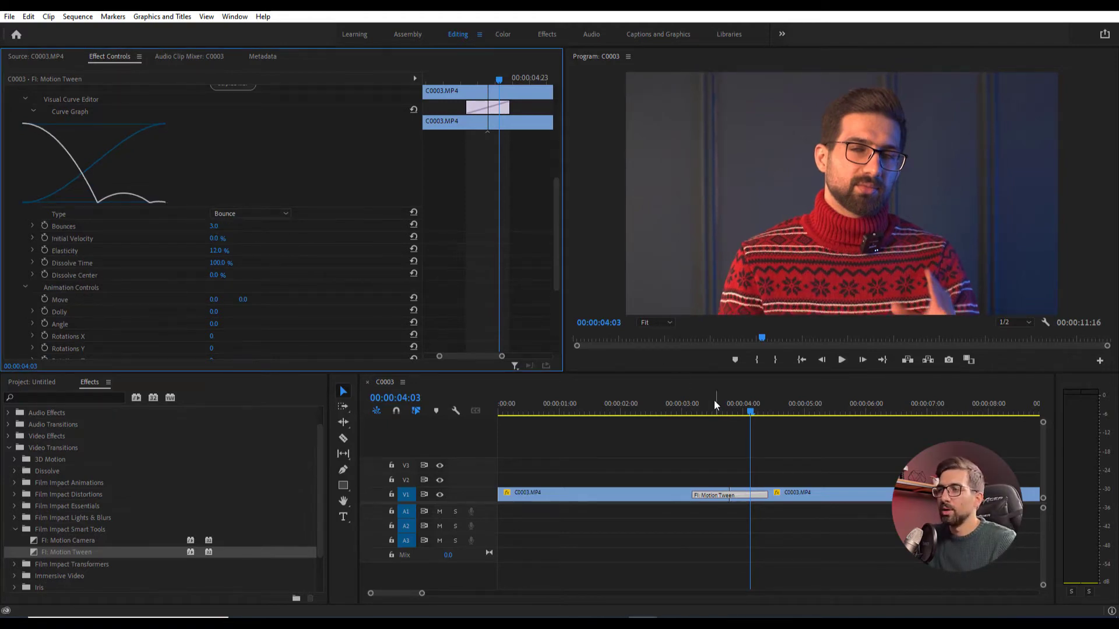
mouse_move(714, 402)
mouse_down()
mouse_move(677, 405)
mouse_move(706, 411)
mouse_up()
key(space)
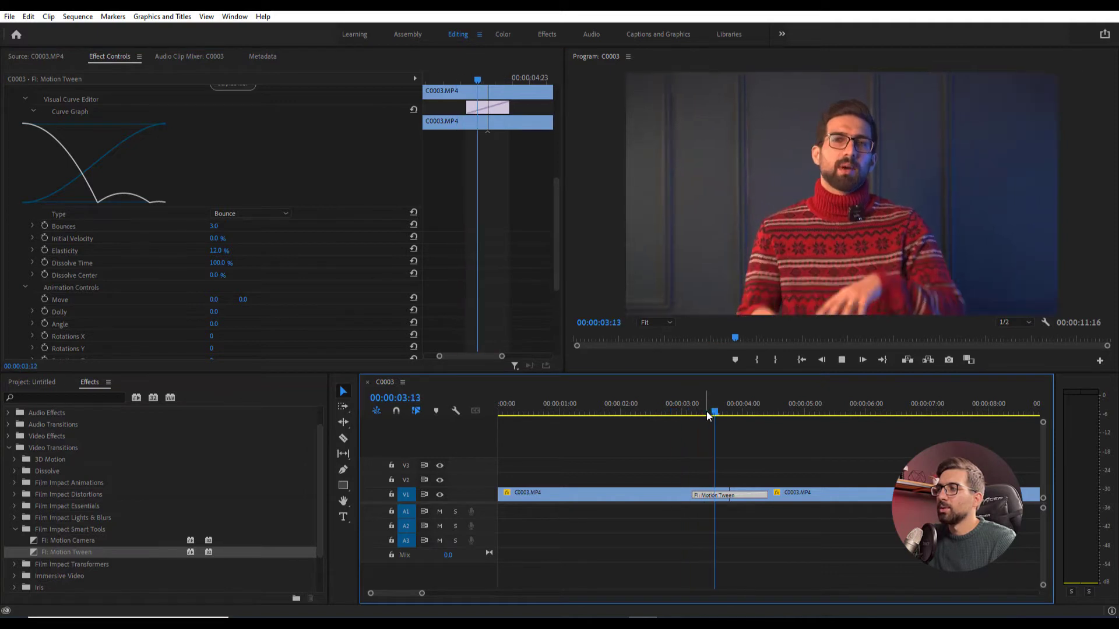
key(space)
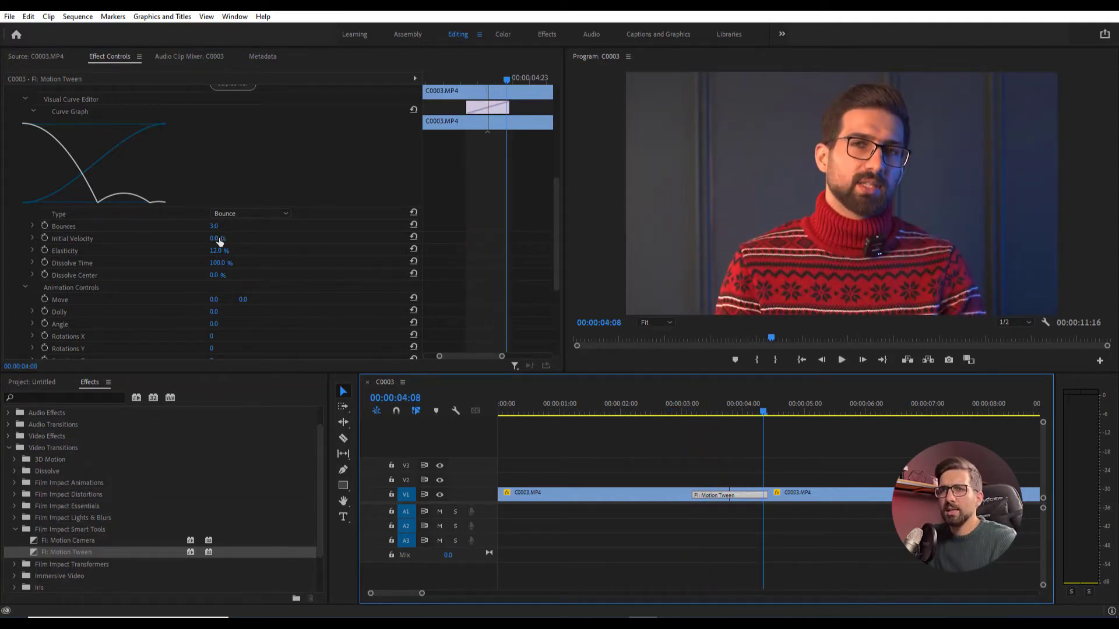
Set the Bounce curve's Initial Velocity to 100% and preview the transition.
drag(223, 244, 303, 243)
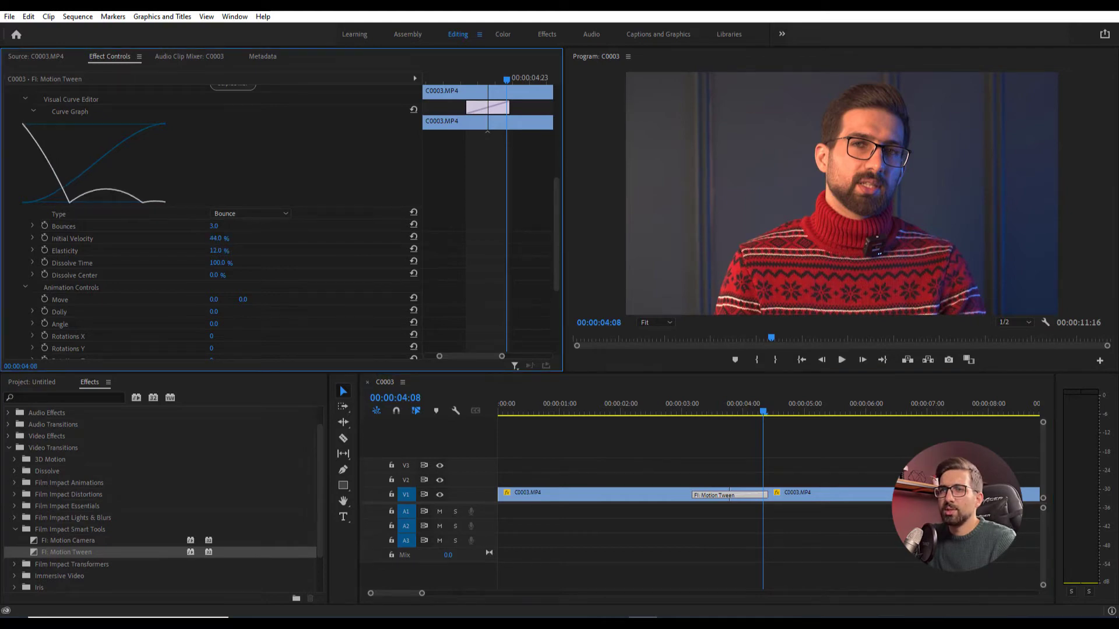
click(707, 412)
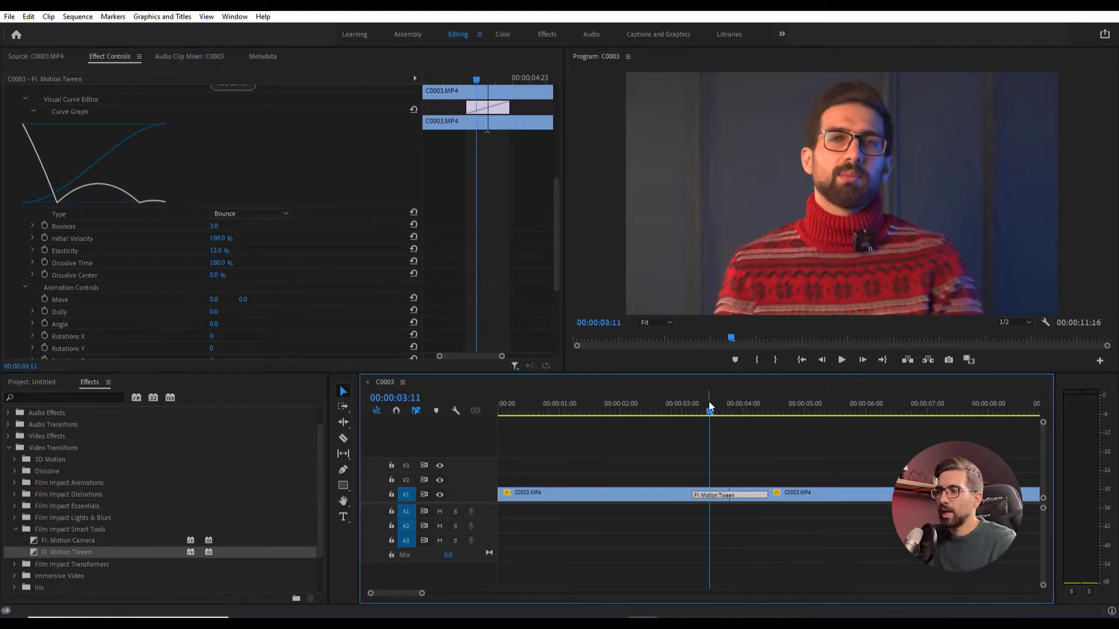
key(space)
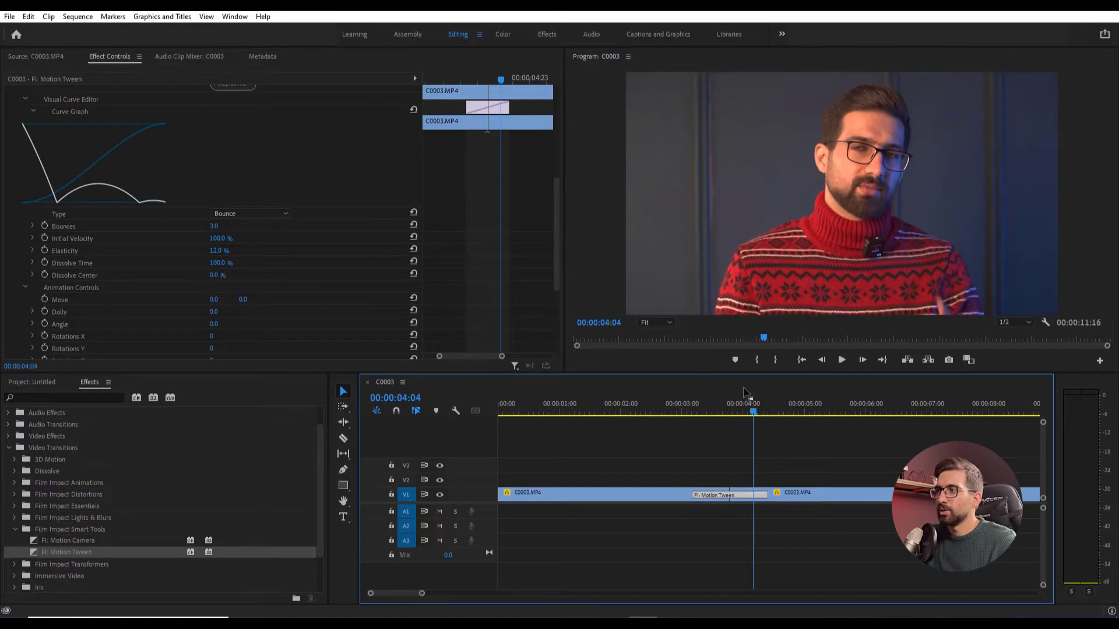
click(676, 411)
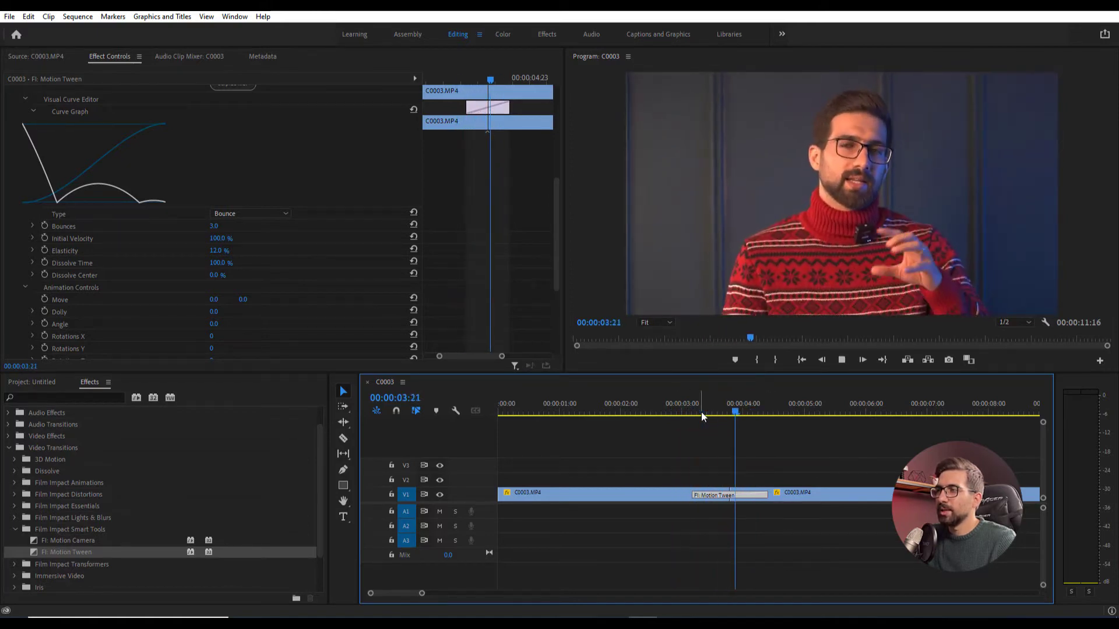
key(space)
Set the Motion Tween's Motion Blur to 100 and play the transition back from its start.
scroll(298, 254, down, 5)
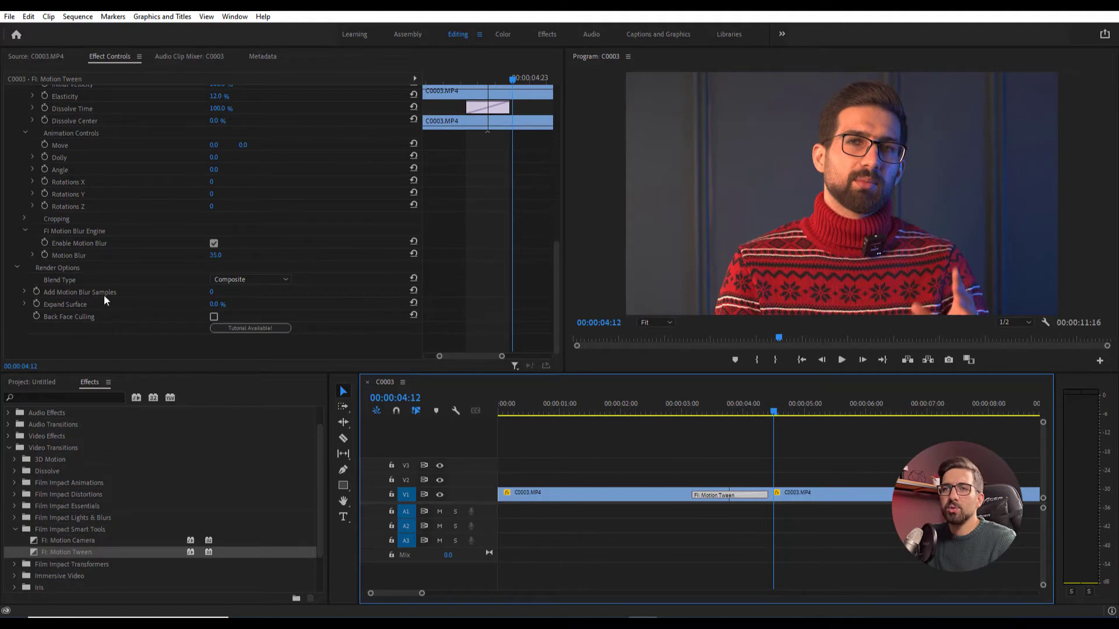
drag(215, 256, 254, 255)
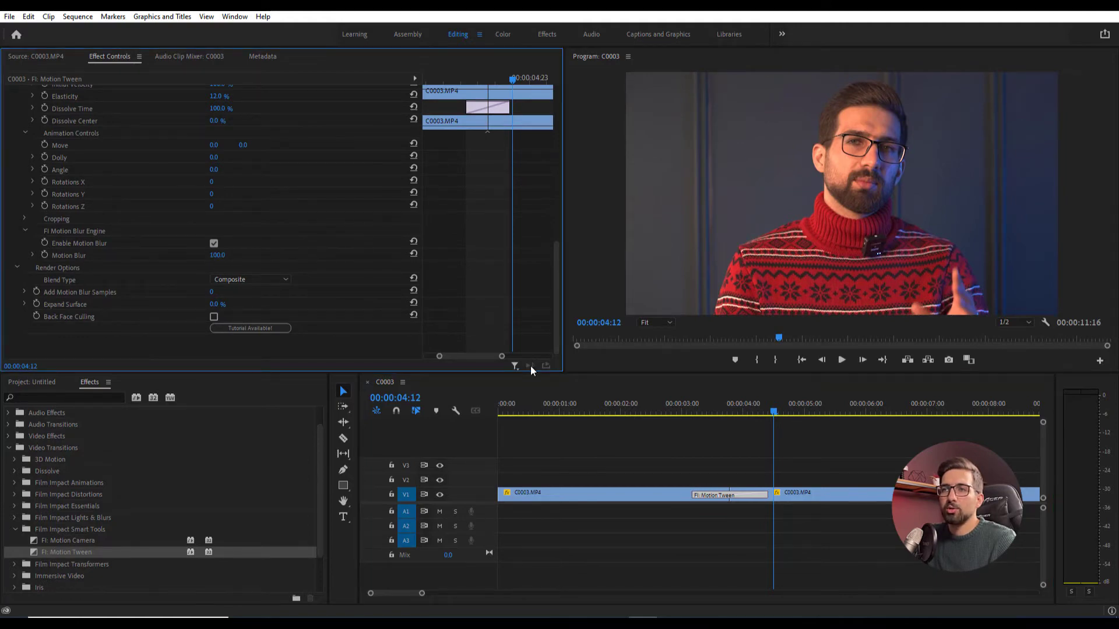
click(690, 408)
key(space)
key(space)
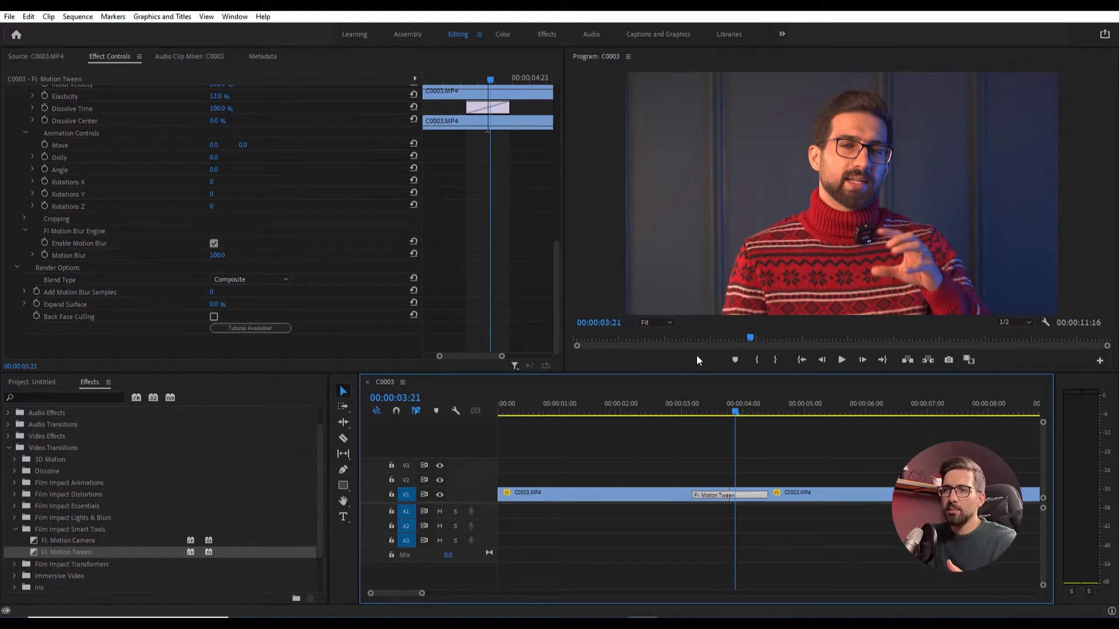
mouse_move(699, 415)
mouse_down()
mouse_move(678, 414)
mouse_move(692, 414)
mouse_up()
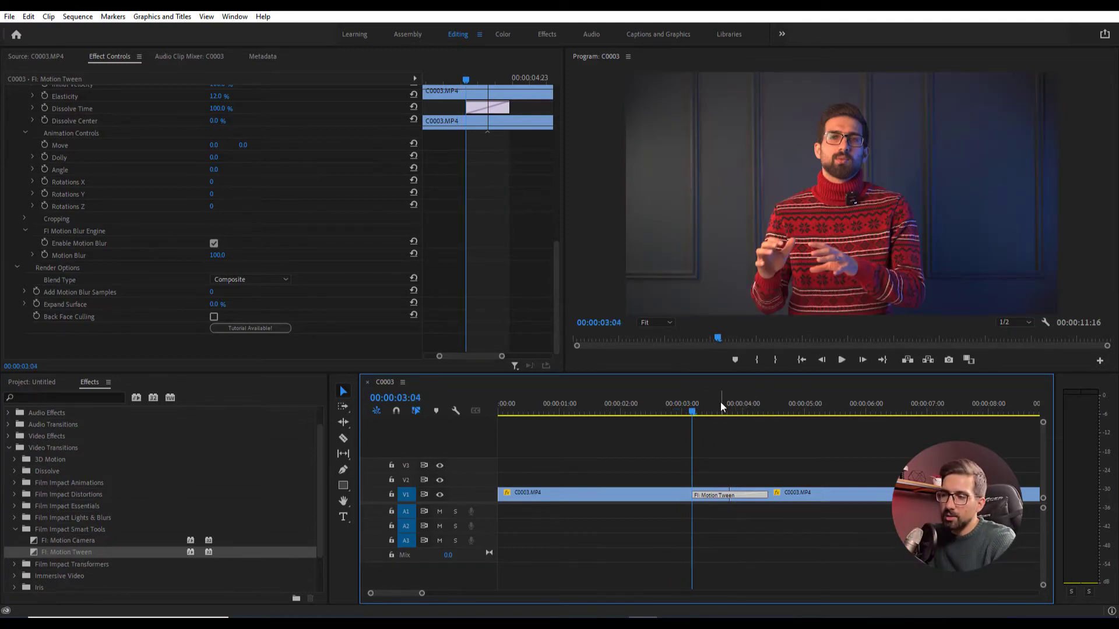
key(space)
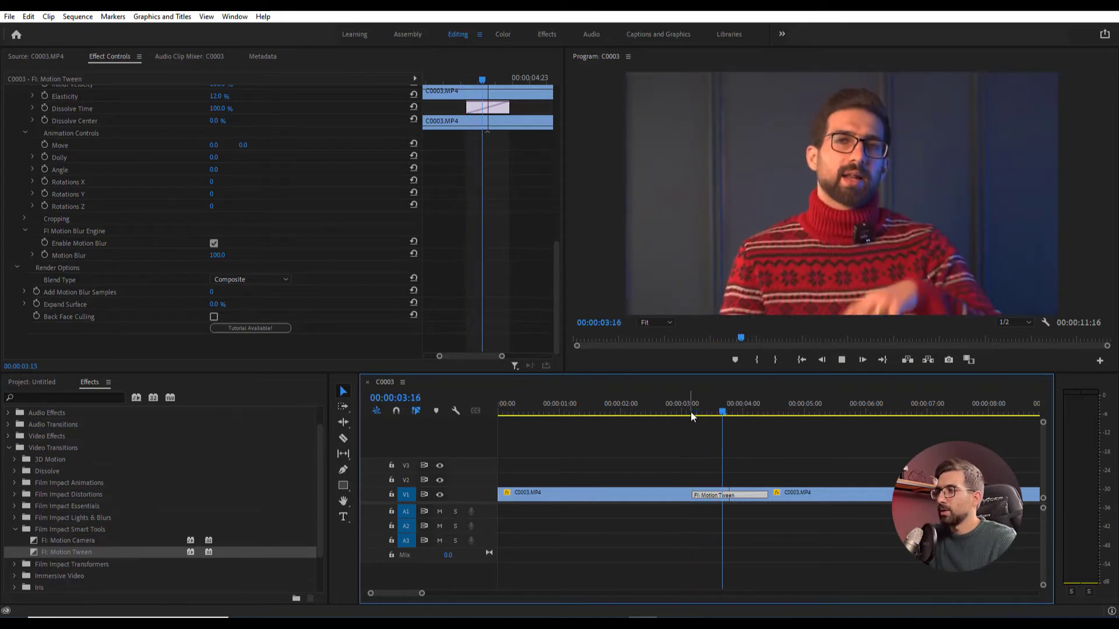
key(space)
Set the Bounce curve's Elasticity to 50%.
scroll(279, 245, up, 2)
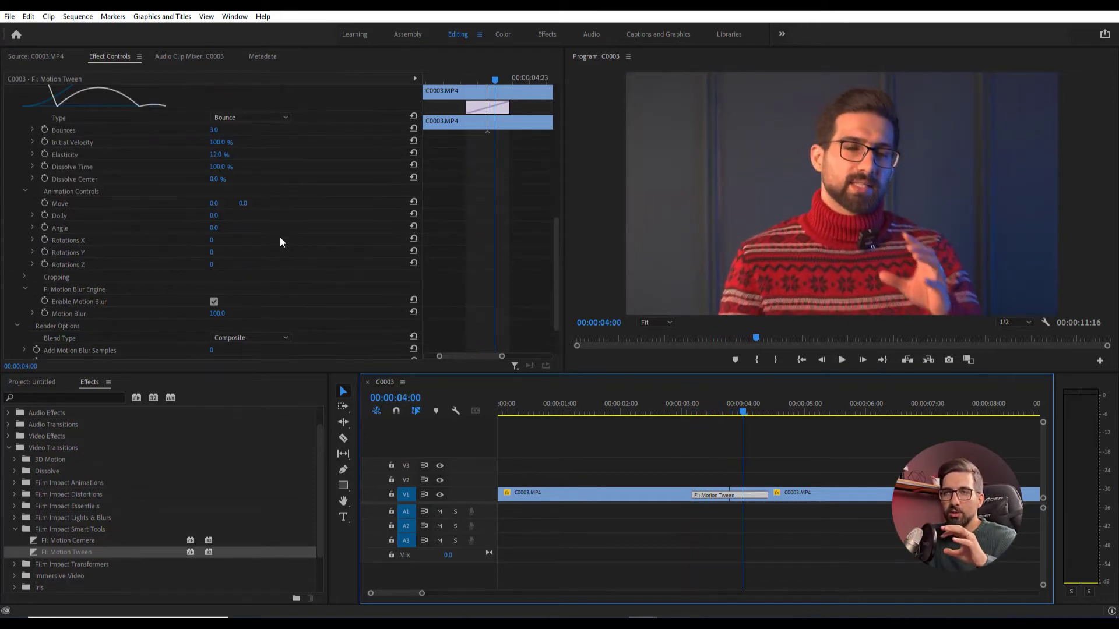
scroll(231, 161, up, 1)
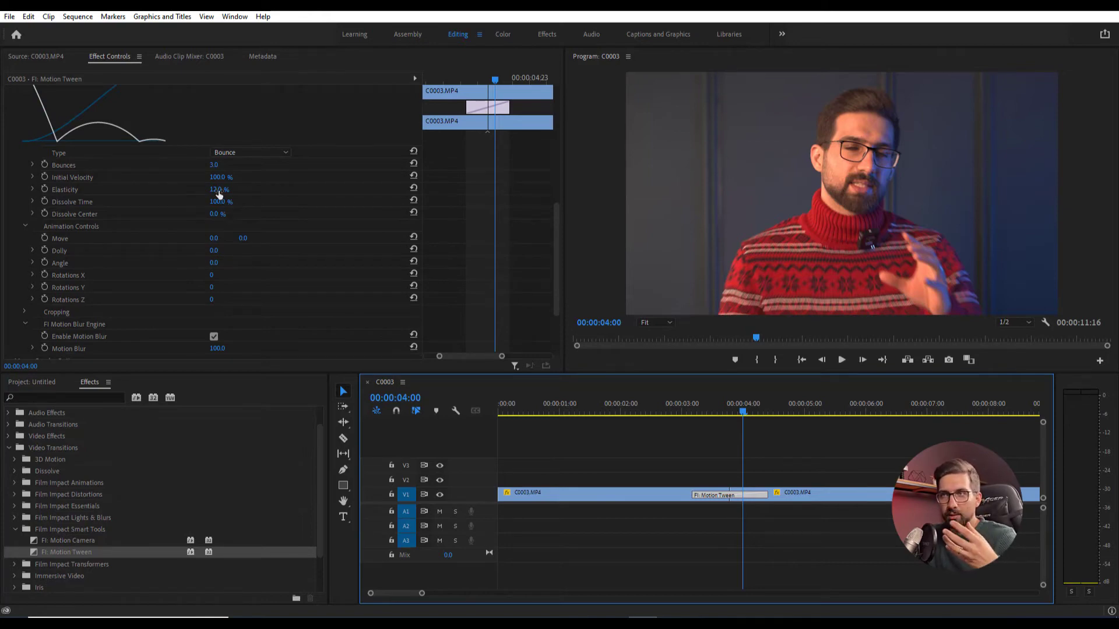
click(219, 194)
text(50)
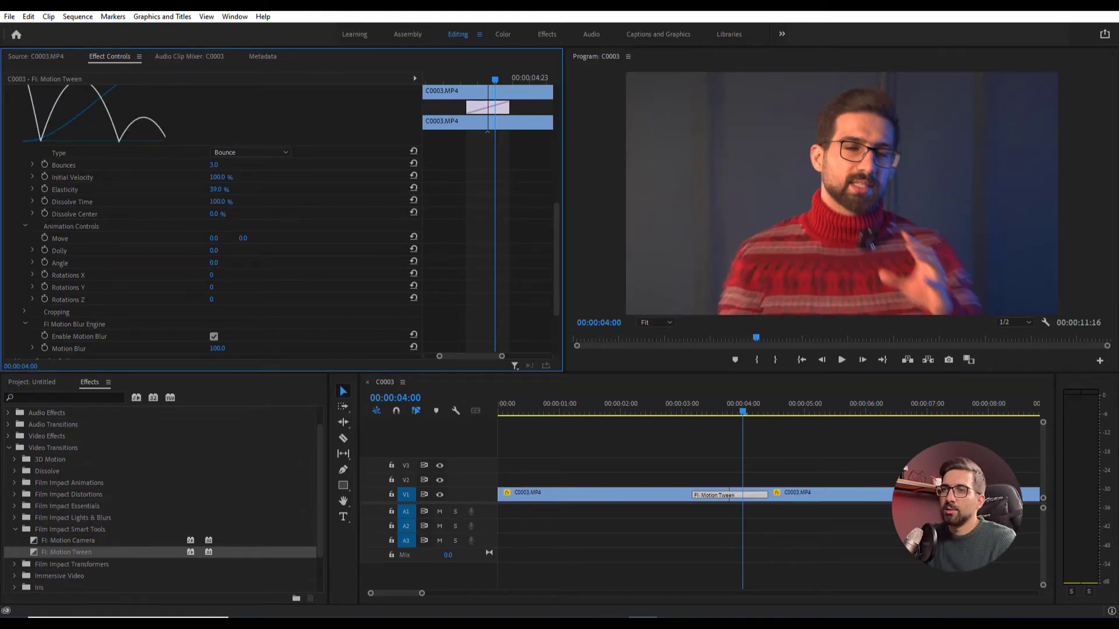
key(Return)
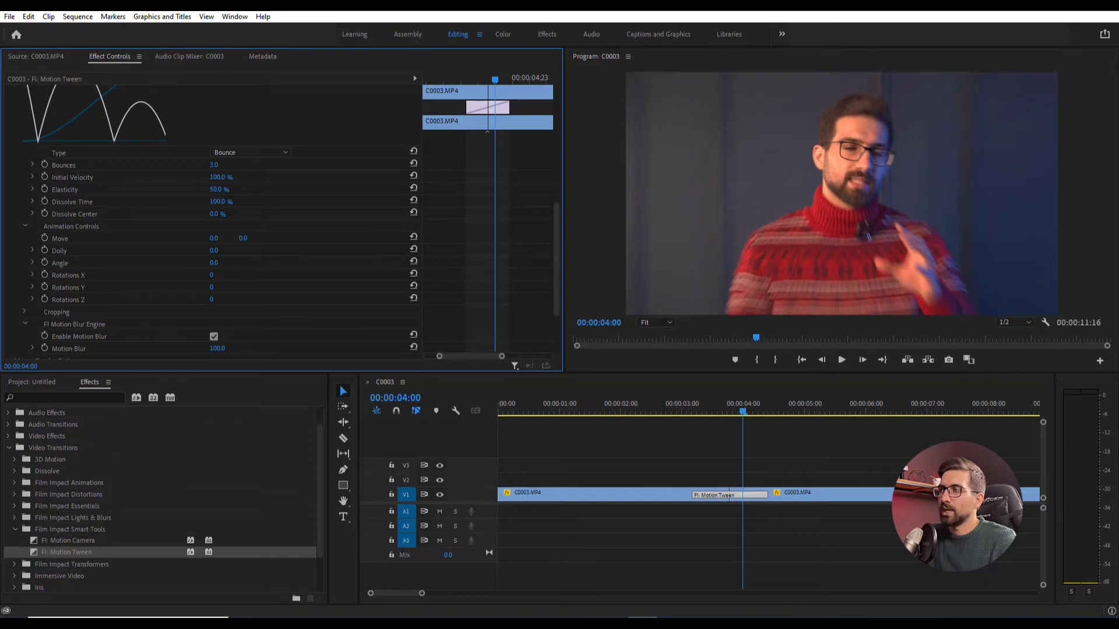
Play the Motion Tween transition back from 00:00:03:00.
scroll(183, 176, up, 2)
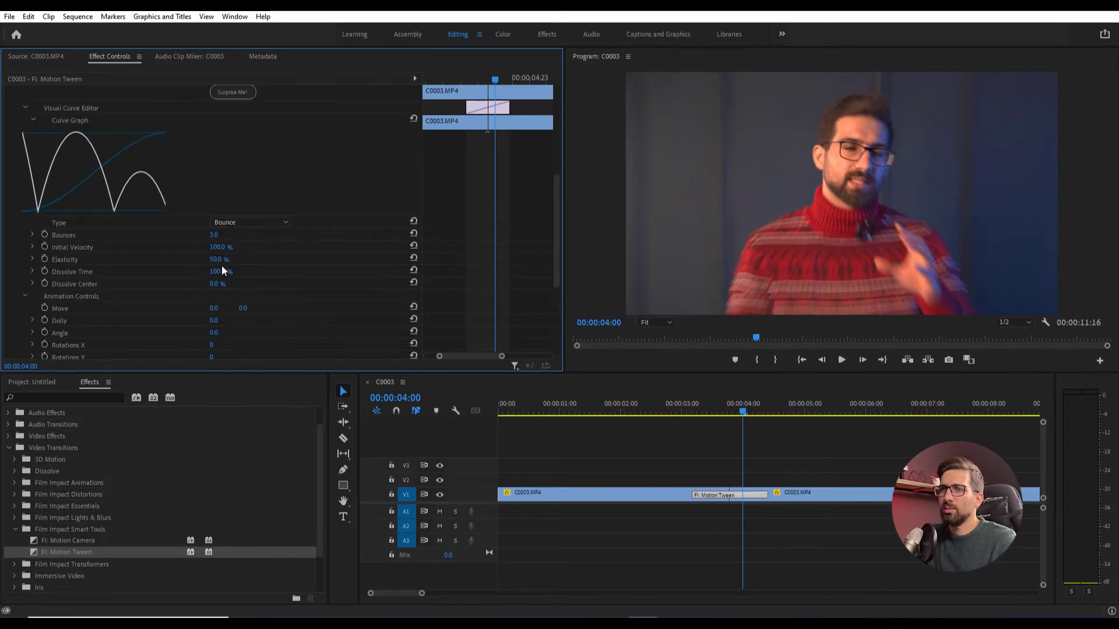
mouse_move(218, 252)
mouse_down()
mouse_move(199, 252)
mouse_move(217, 252)
mouse_up()
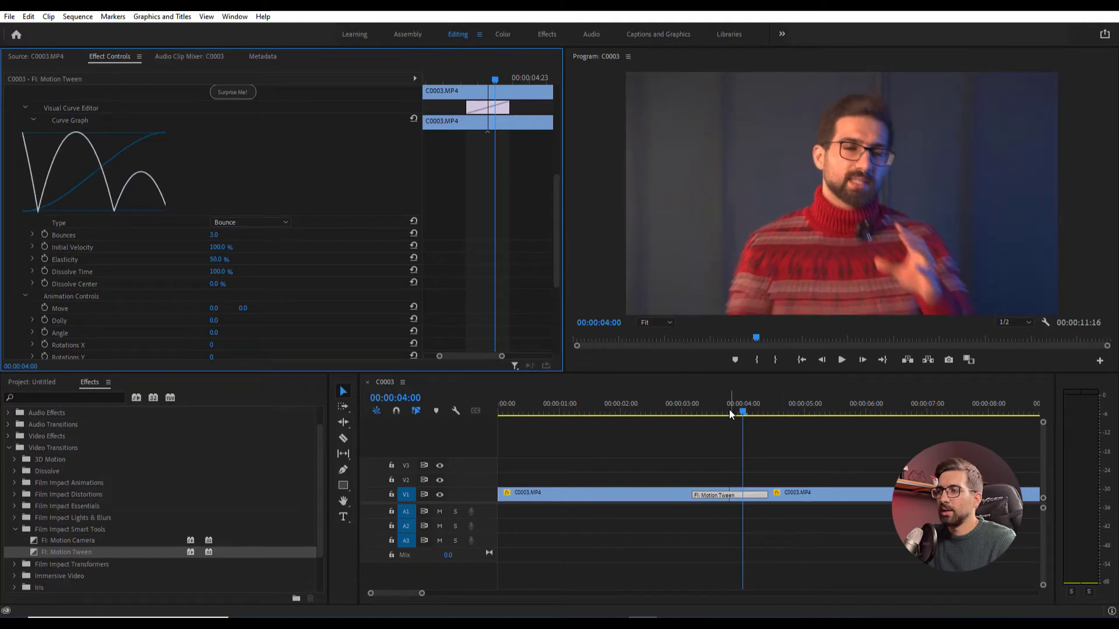
drag(729, 409, 683, 411)
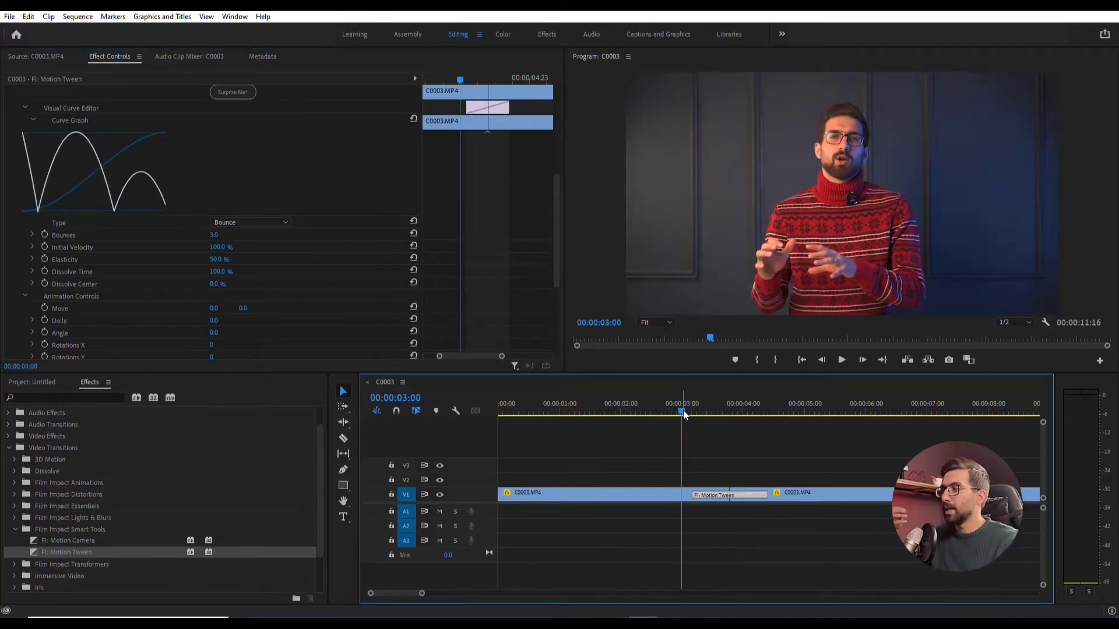
key(space)
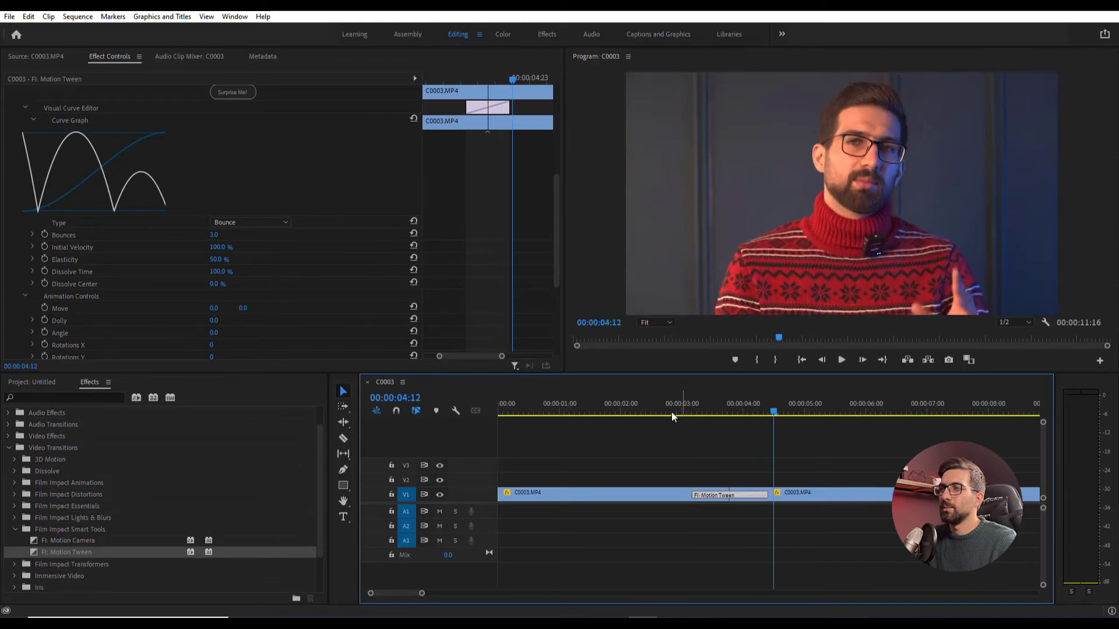
Set the Bounce curve to 2 bounces with 11% Elasticity and play the transition back from its start.
click(214, 234)
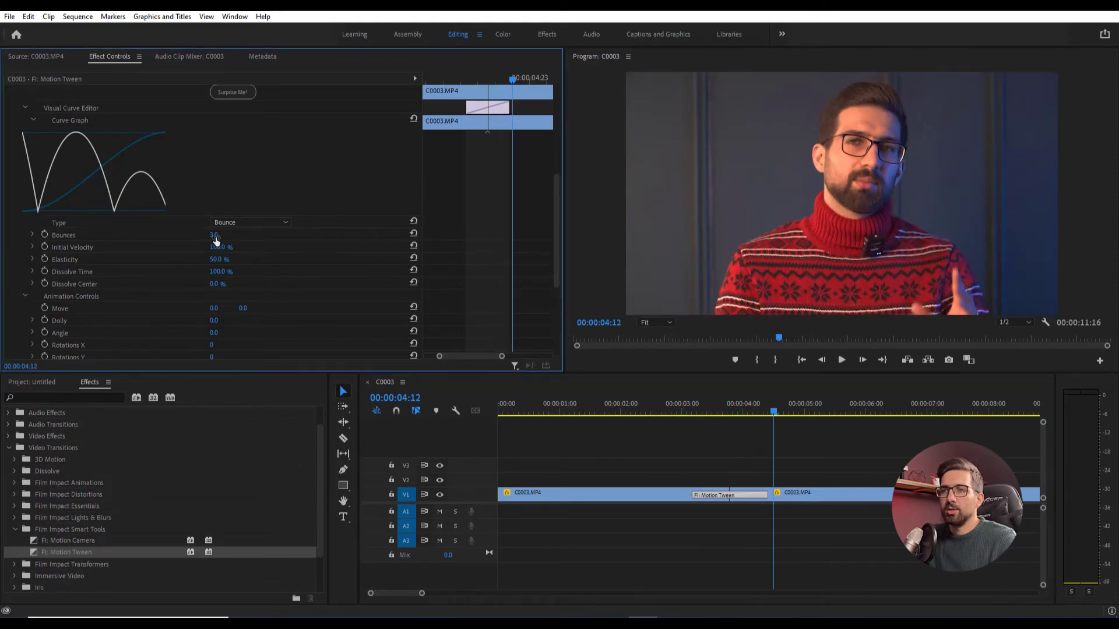
text(2)
key(Return)
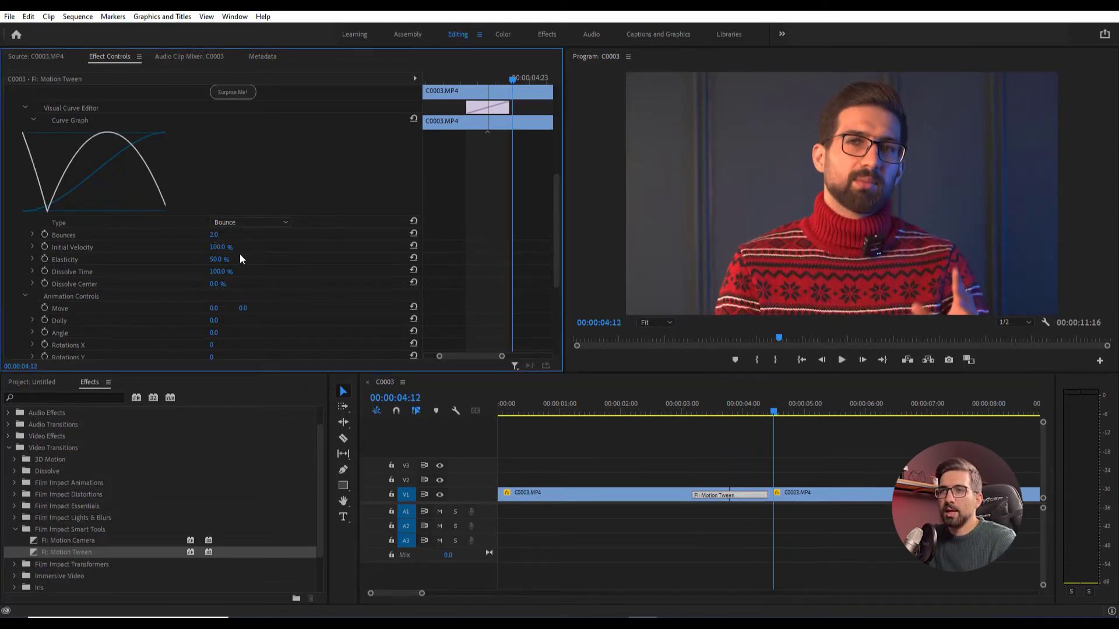
click(220, 260)
text(12)
key(Return)
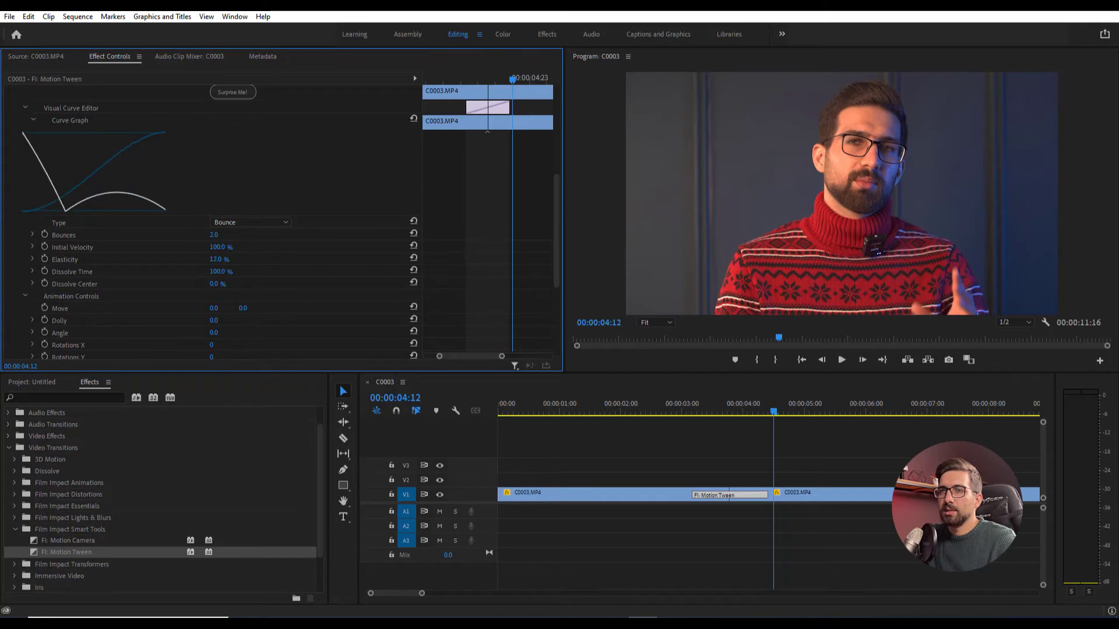
key(Down)
click(683, 411)
key(space)
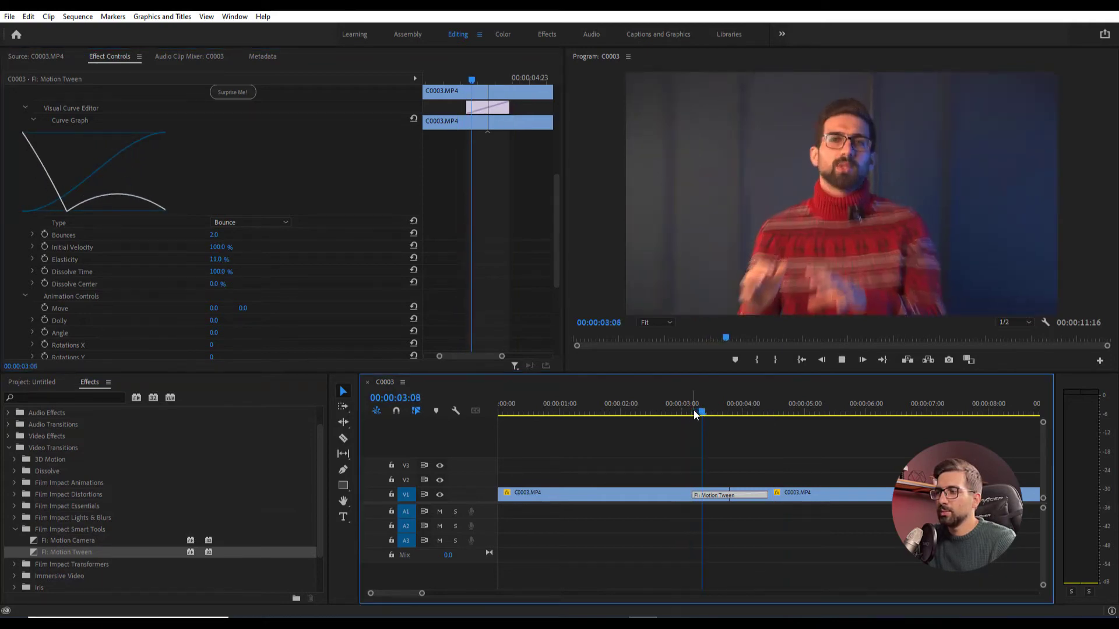
key(space)
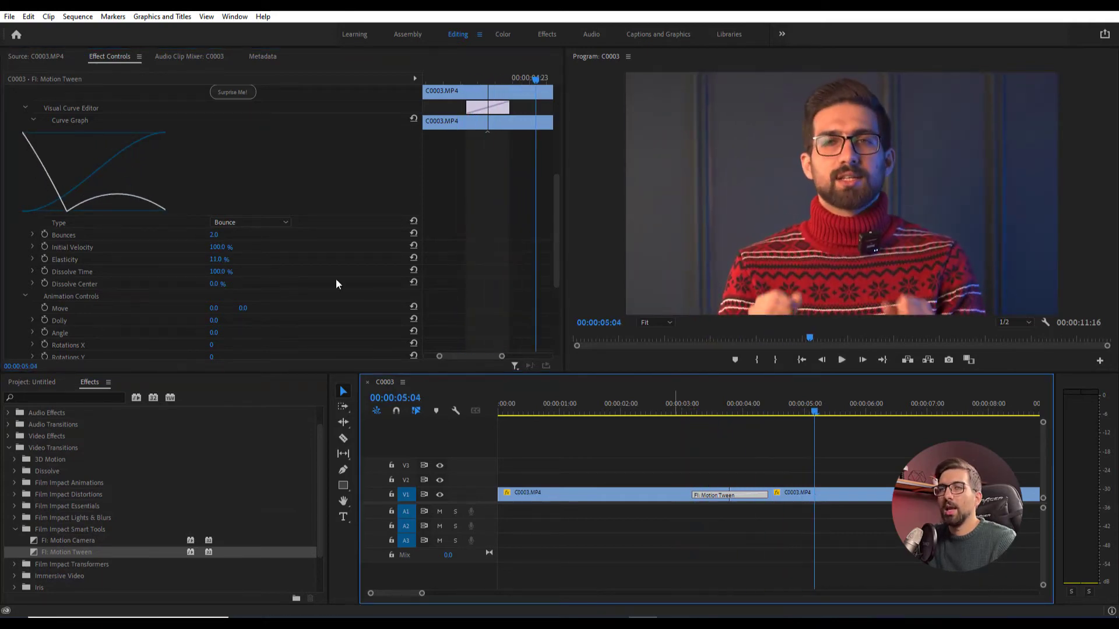
Set the Bounce curve to 1 bounce with 43% Elasticity and preview the transition.
click(213, 234)
text(1)
key(Return)
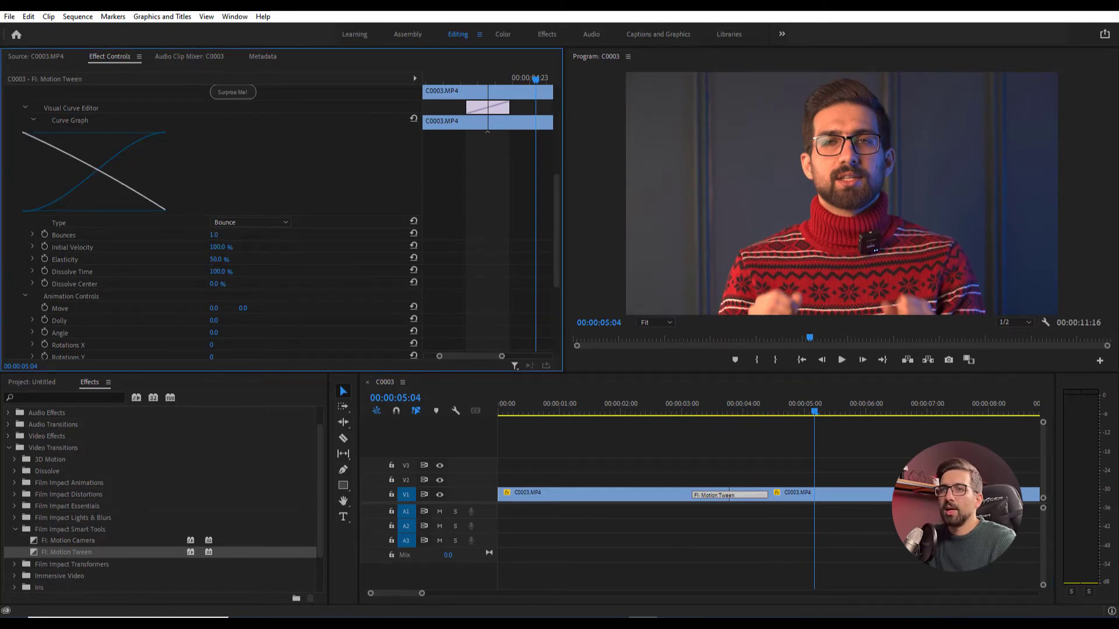
drag(219, 259, 238, 258)
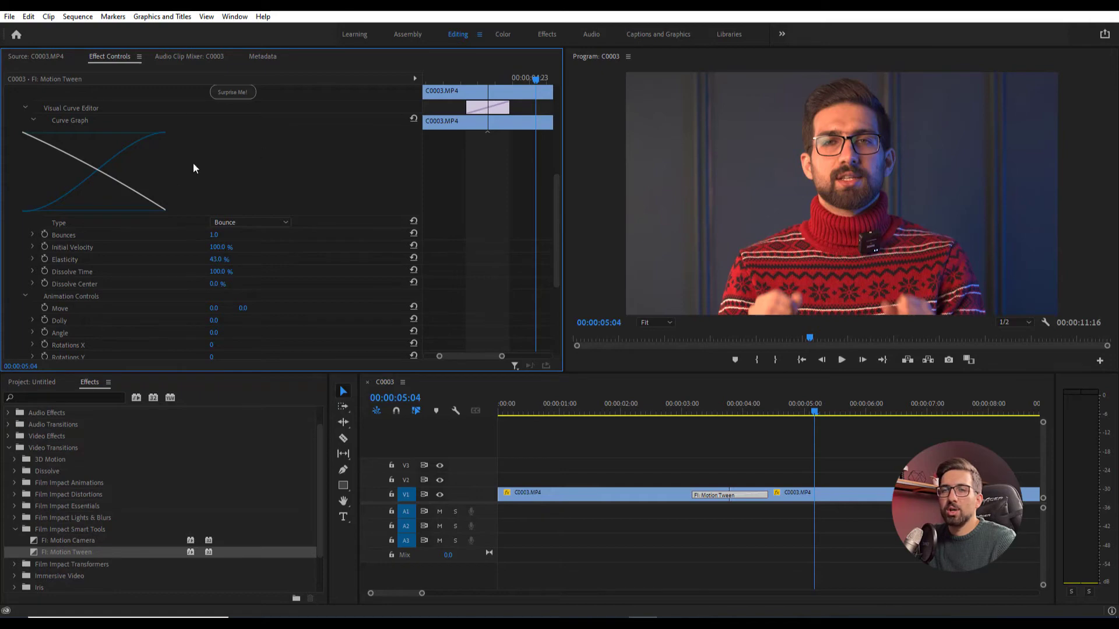
click(684, 410)
key(space)
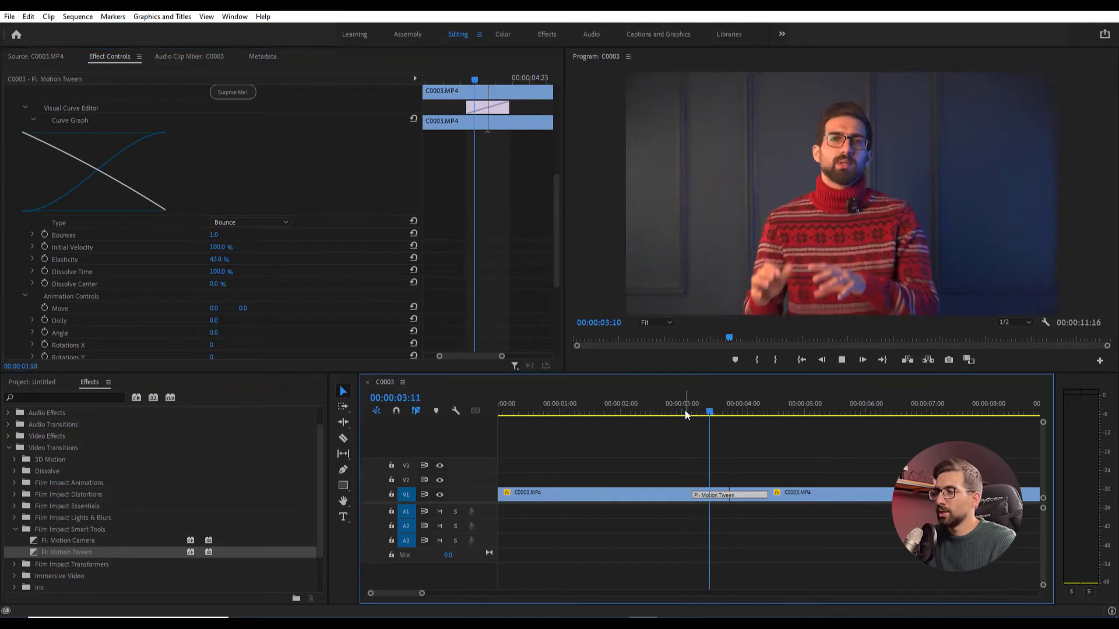
key(space)
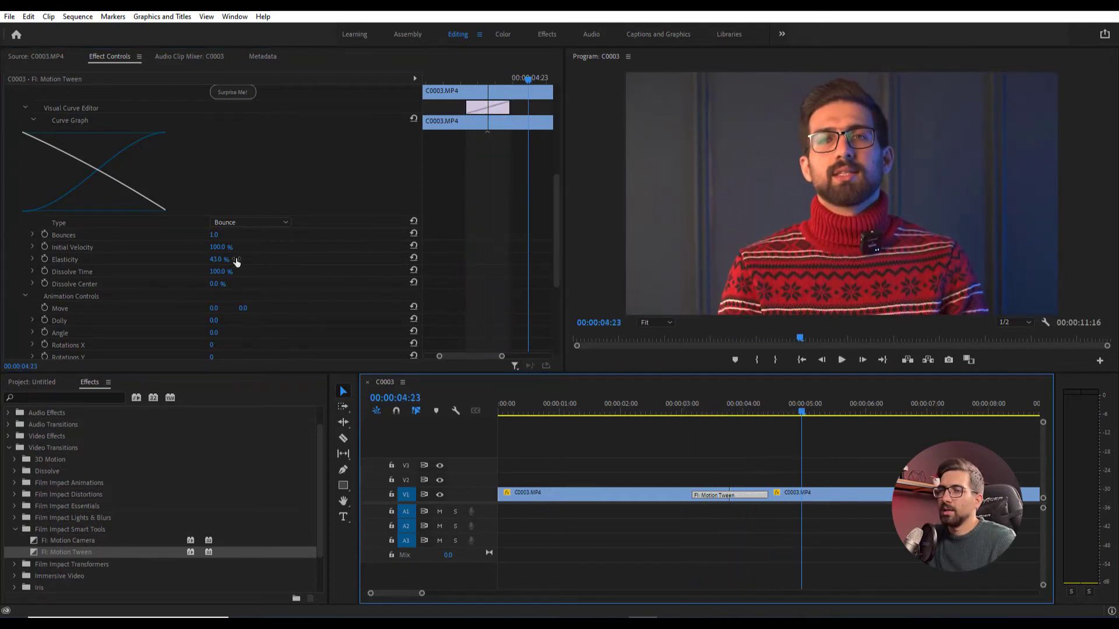
Set the Bounce curve to 2 bounces with 0% Initial Velocity and play the transition back.
click(216, 235)
text(2)
key(Return)
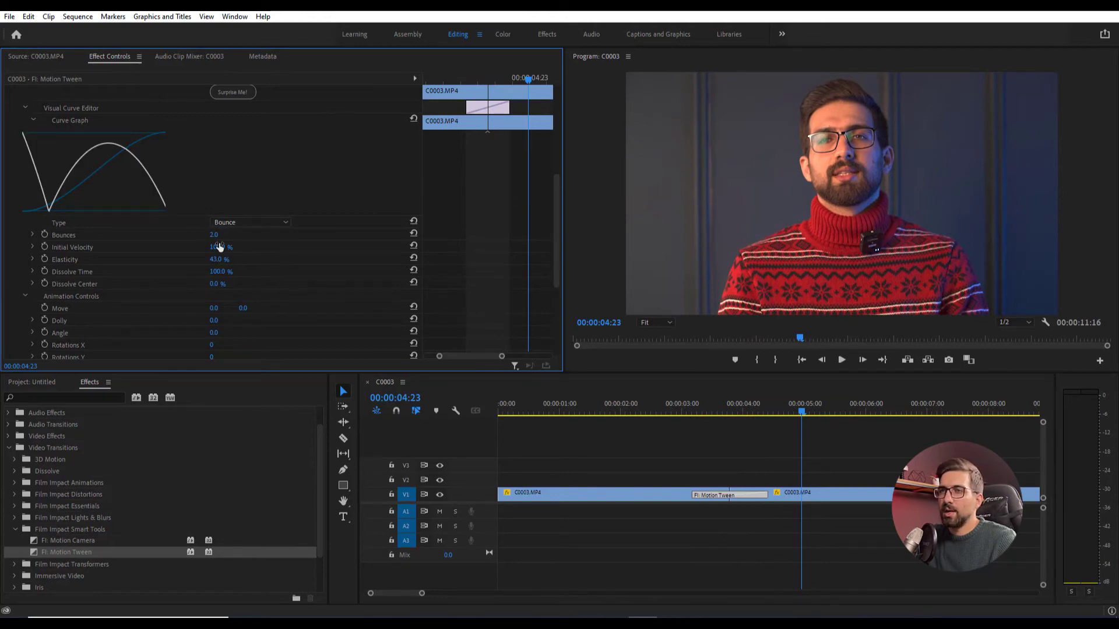
drag(217, 247, 169, 248)
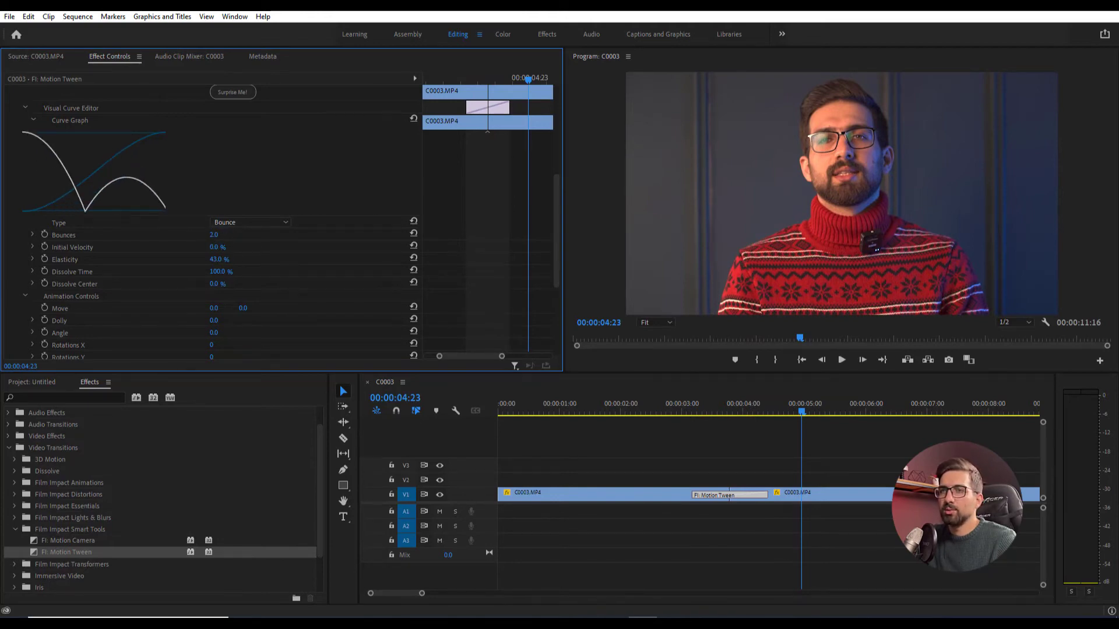
click(664, 407)
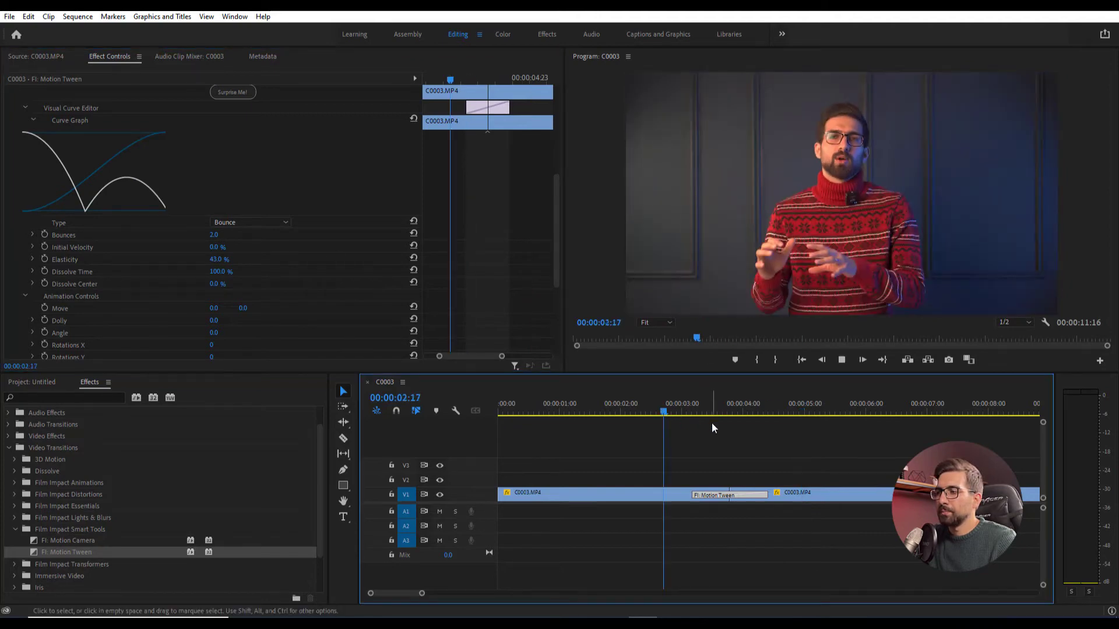
key(space)
key(space)
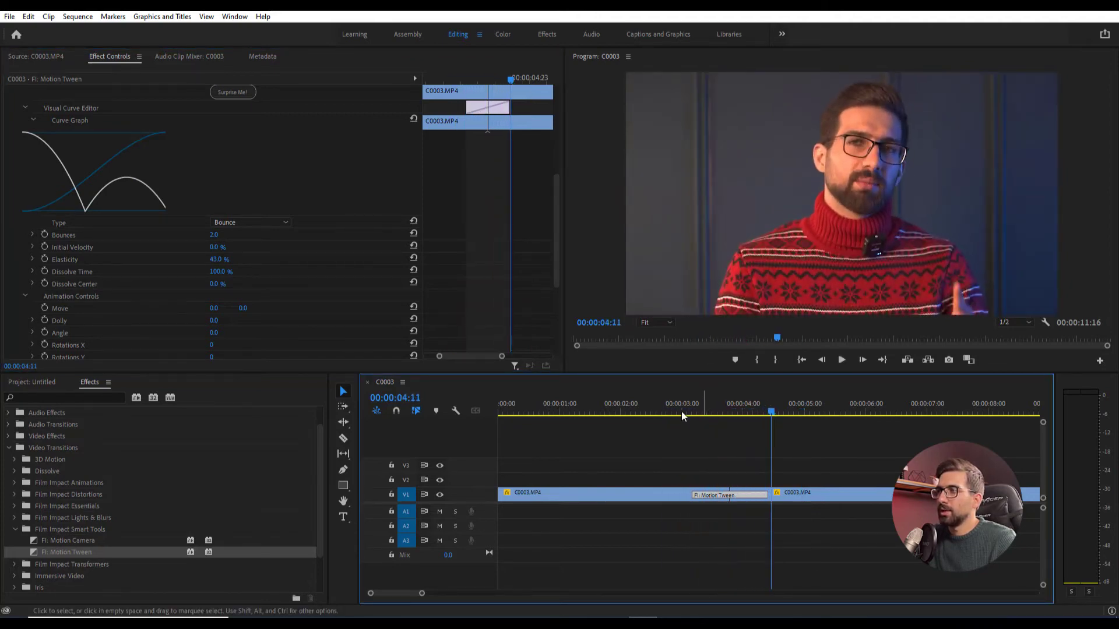
Set the vertical Move value in the Motion Tween's Animation Controls to 480 and play the transition back.
scroll(232, 202, down, 4)
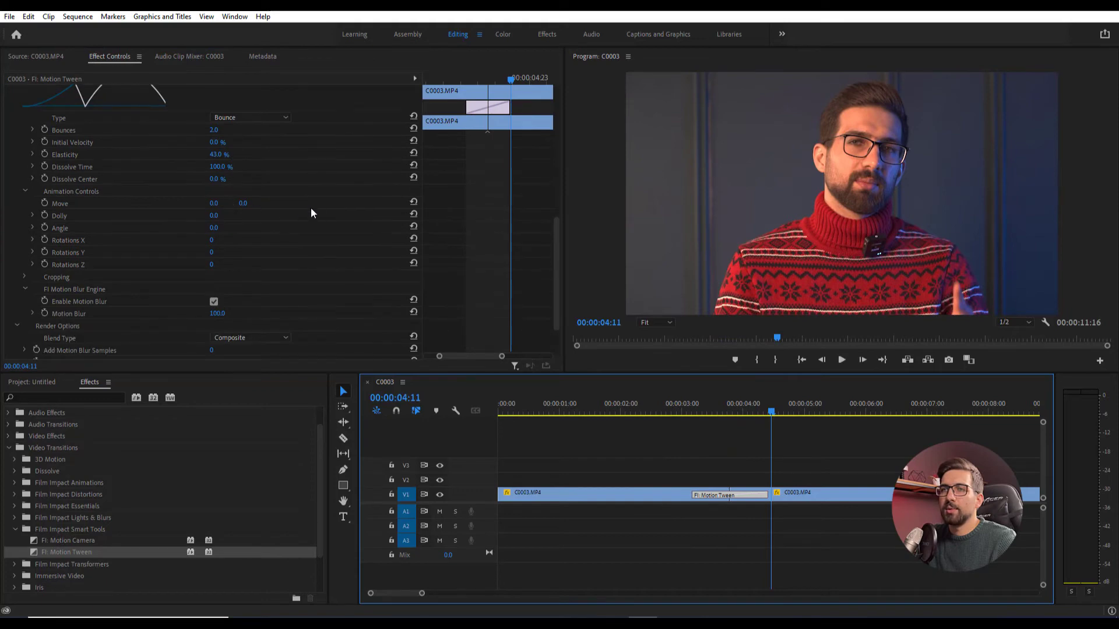
scroll(233, 227, down, 1)
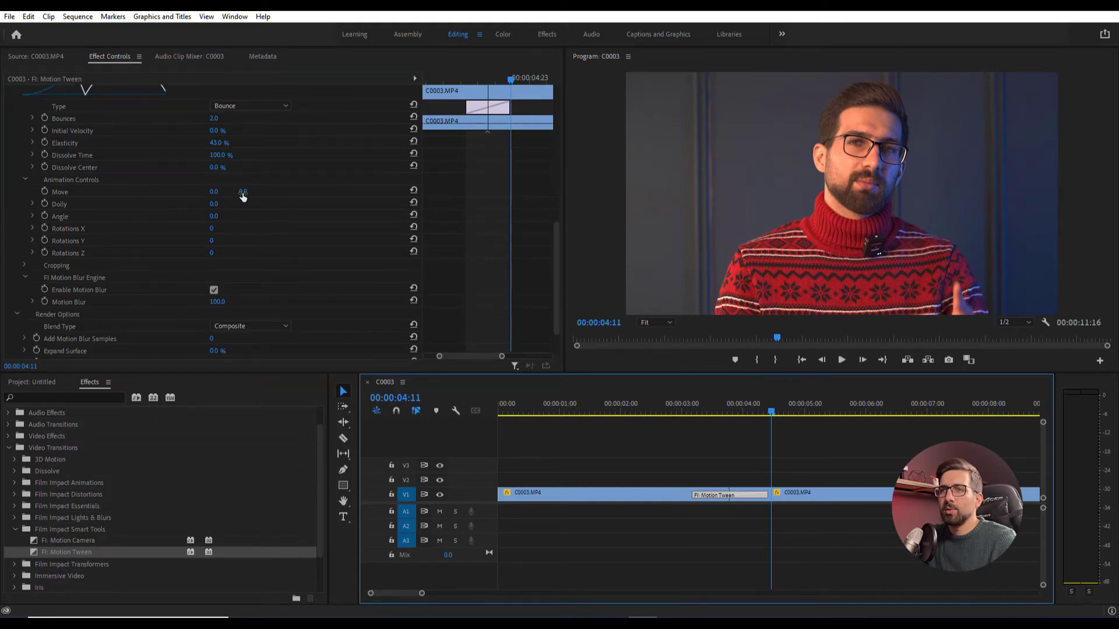
drag(243, 197, 286, 197)
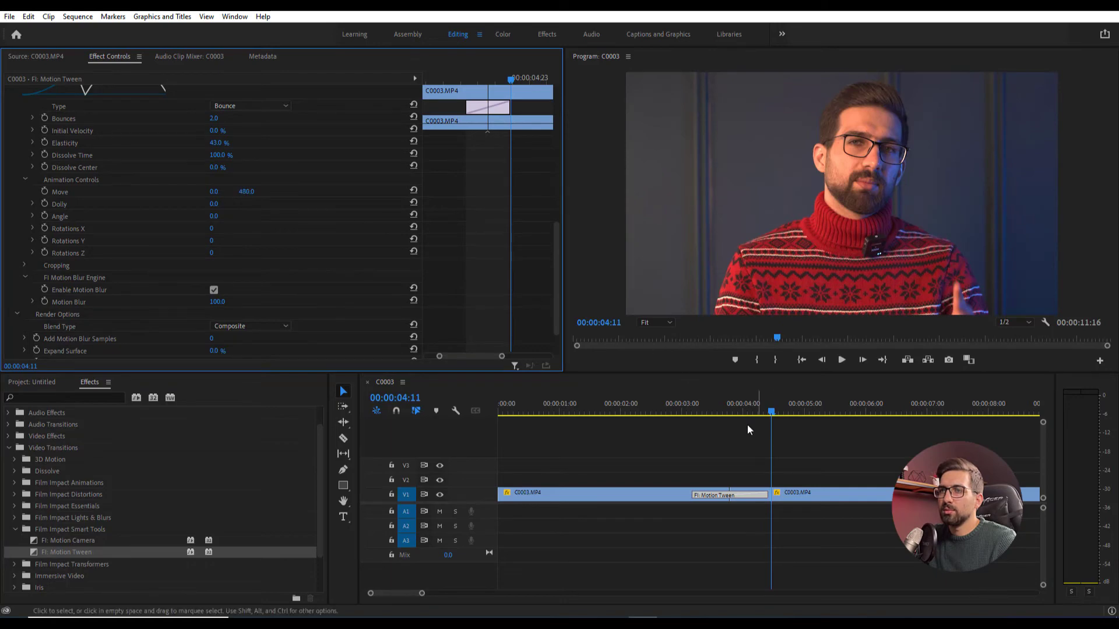
drag(717, 408, 679, 397)
key(space)
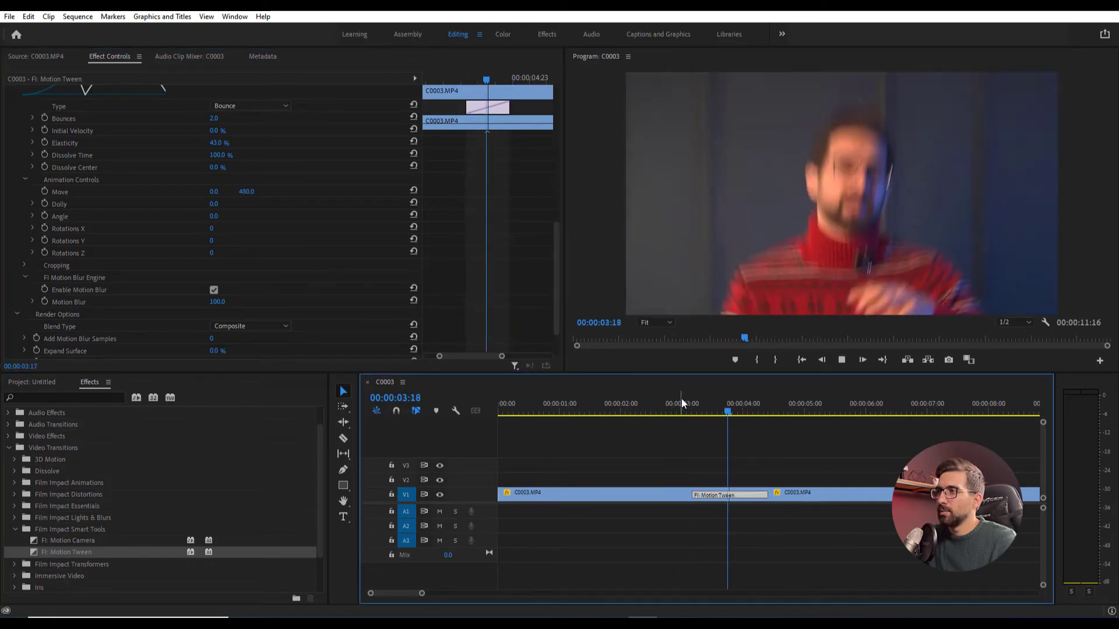
key(space)
Change the Motion Tween curve type to Bezier with Ease In 89 and Ease Out 50, and play the transition back.
scroll(243, 177, up, 2)
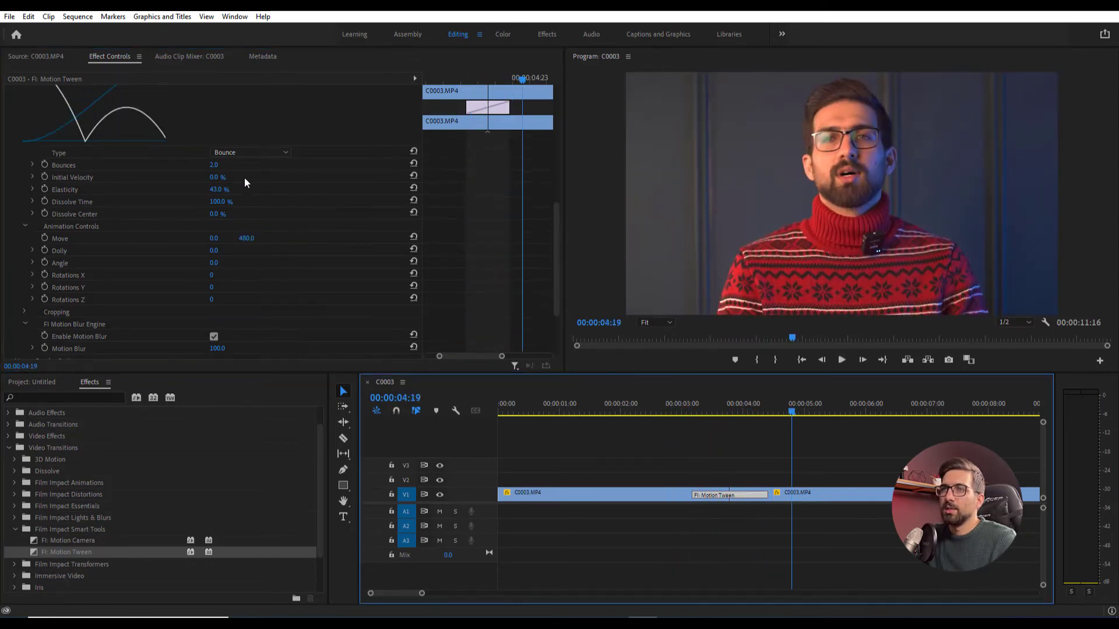
click(250, 152)
click(249, 184)
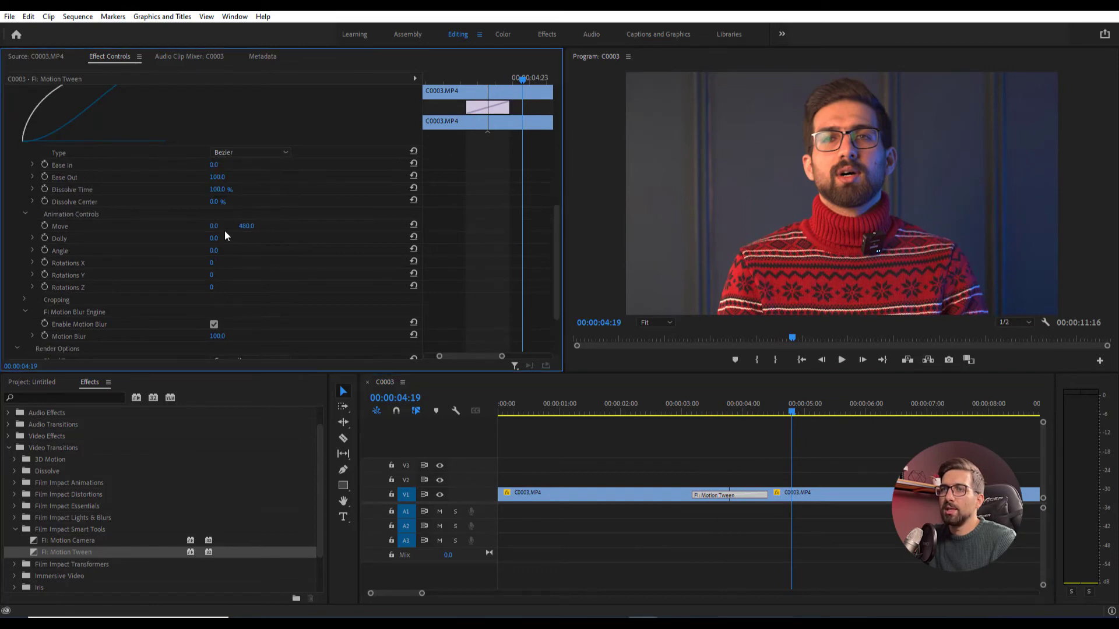
scroll(280, 198, up, 1)
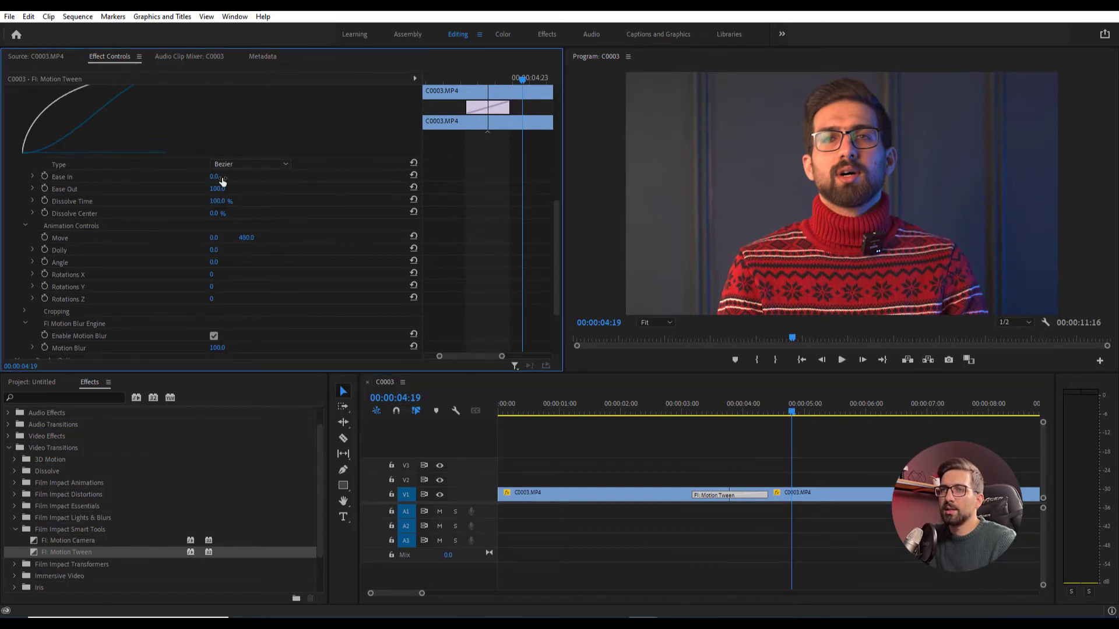
scroll(227, 192, up, 3)
mouse_move(217, 234)
mouse_down()
mouse_move(268, 234)
mouse_move(187, 247)
mouse_move(204, 235)
mouse_up()
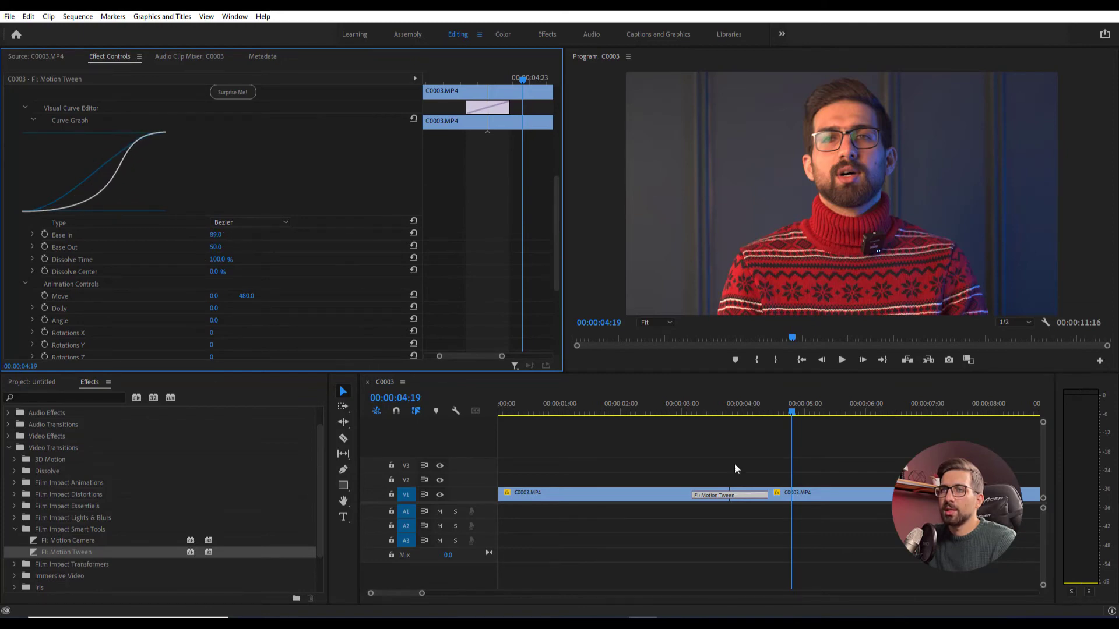
drag(758, 415, 671, 410)
key(space)
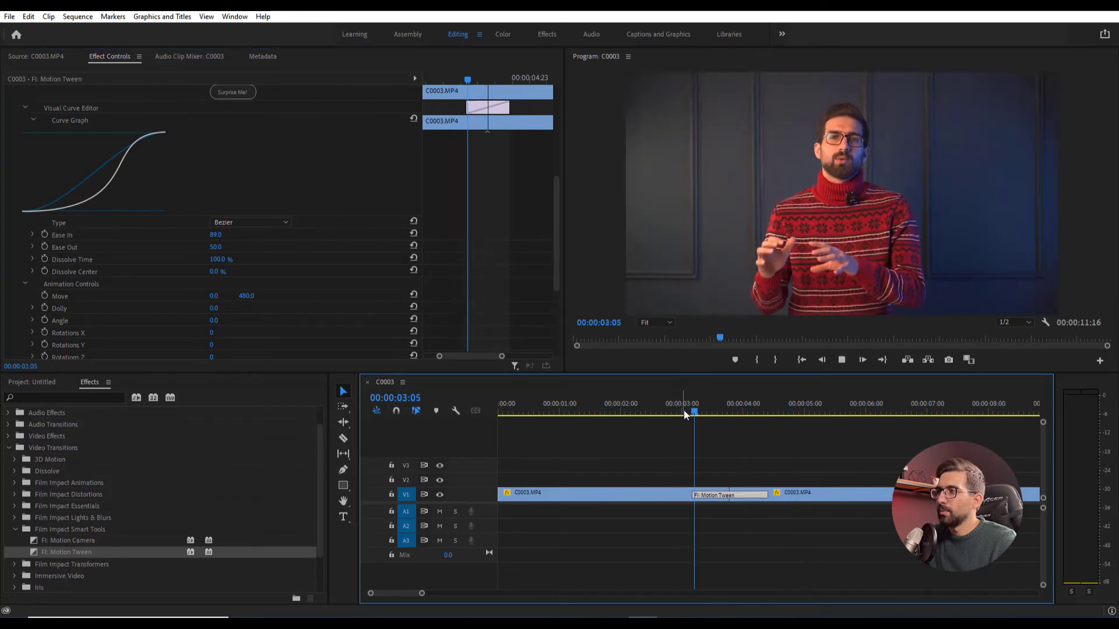
key(space)
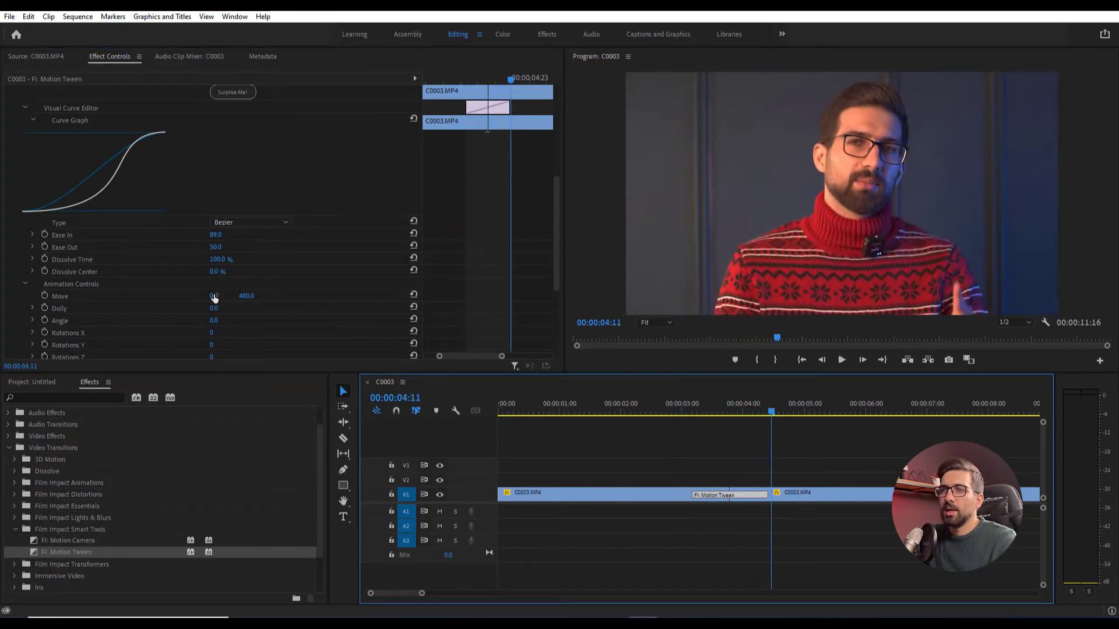
Set the horizontal Move value in the Motion Tween's Animation Controls to -533 and play the transition back.
drag(213, 296, 180, 296)
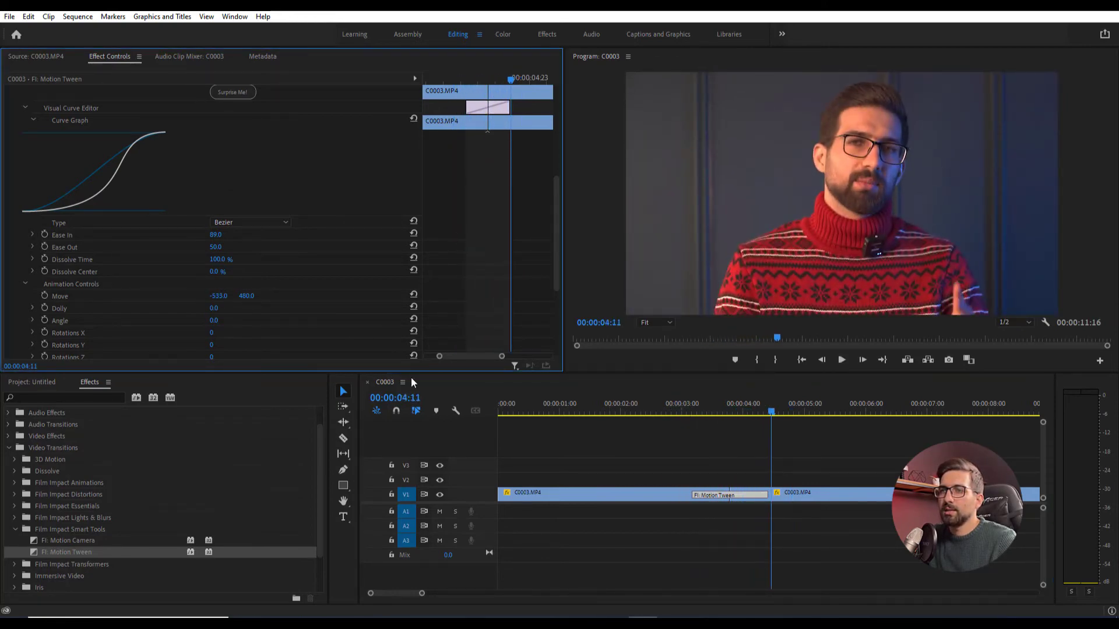
click(699, 411)
key(space)
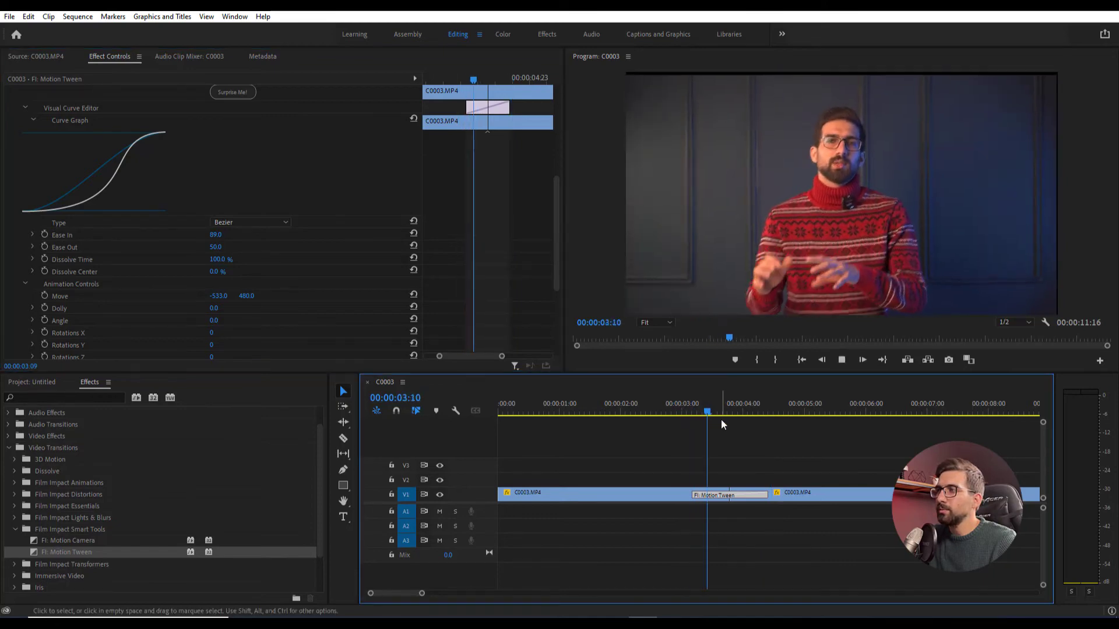
key(space)
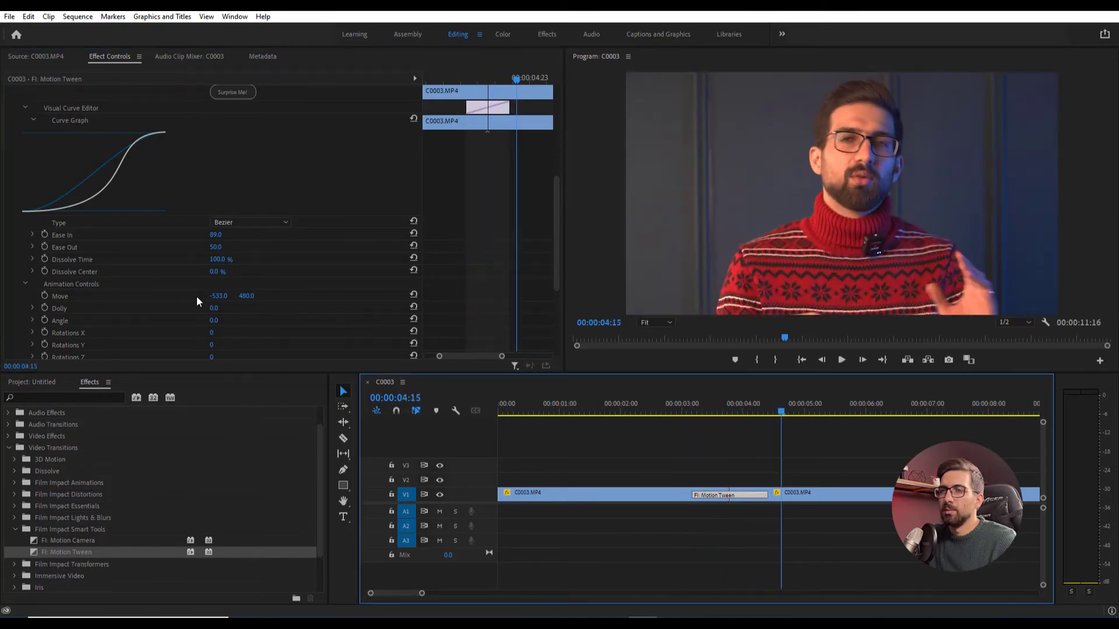
Set the Motion Tween's horizontal Move value to 400 and preview the transition.
click(219, 296)
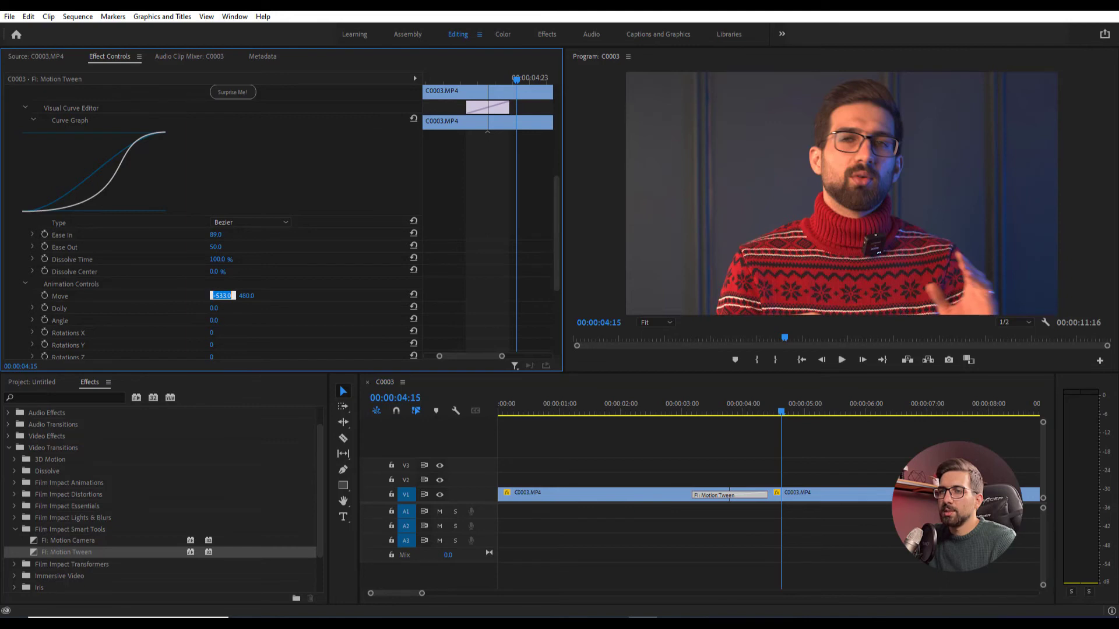
text(400)
key(Return)
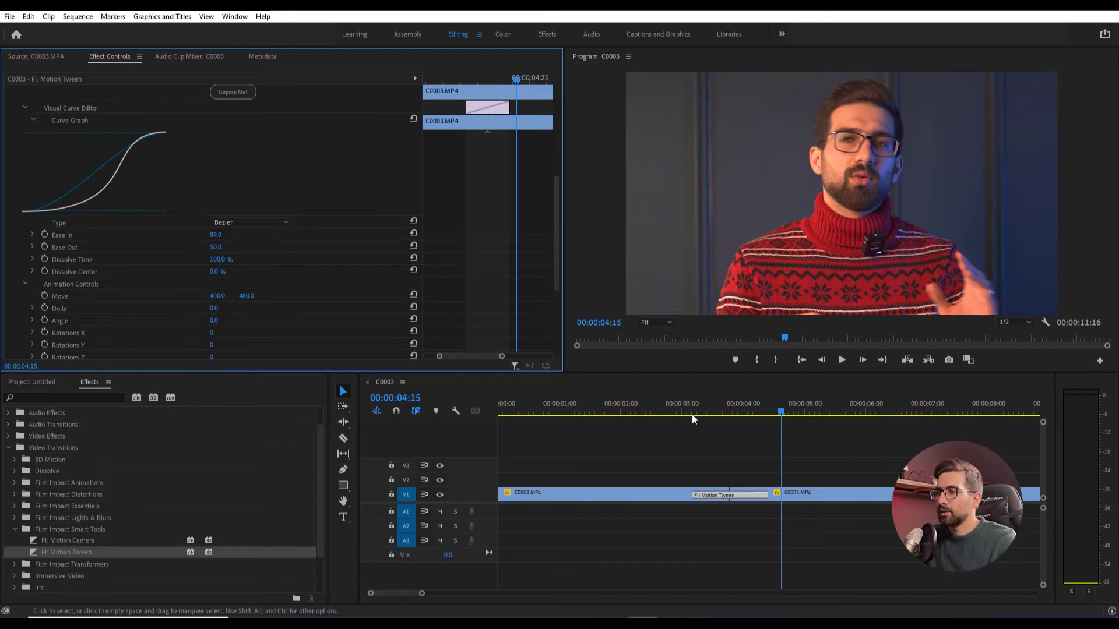
click(692, 419)
key(space)
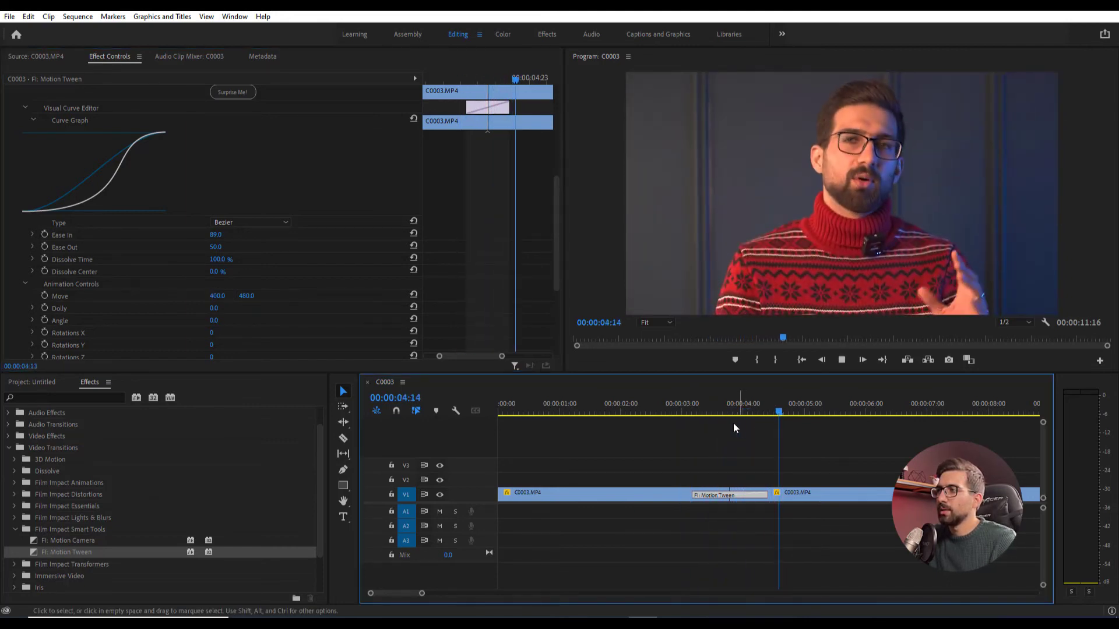
Set the Motion Tween's vertical Move value to 200.
scroll(292, 273, down, 2)
click(249, 260)
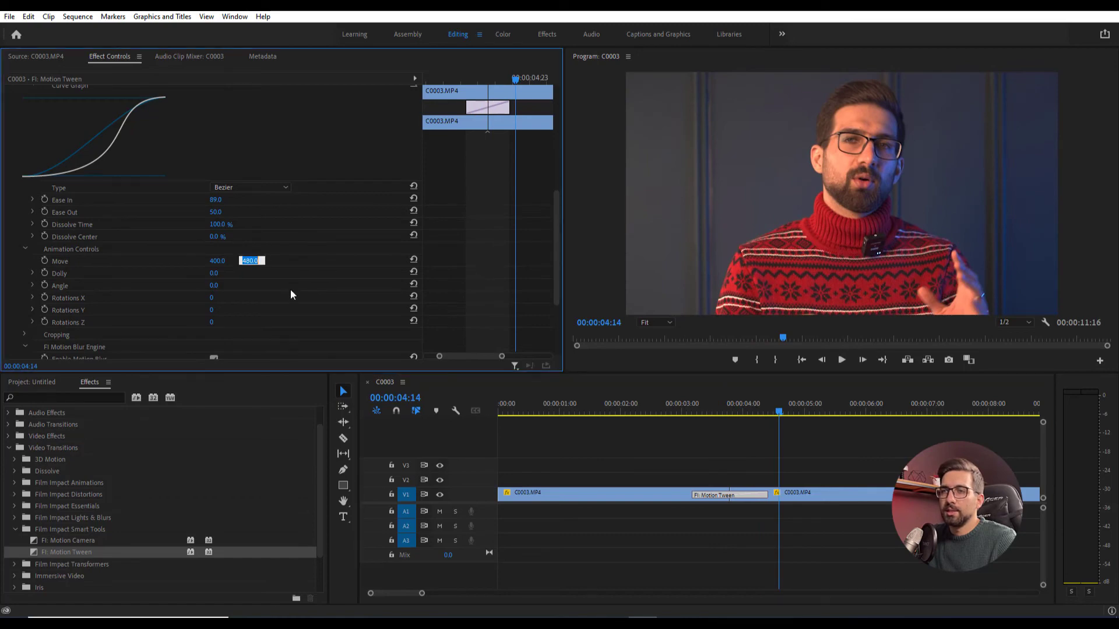
text(200)
key(Return)
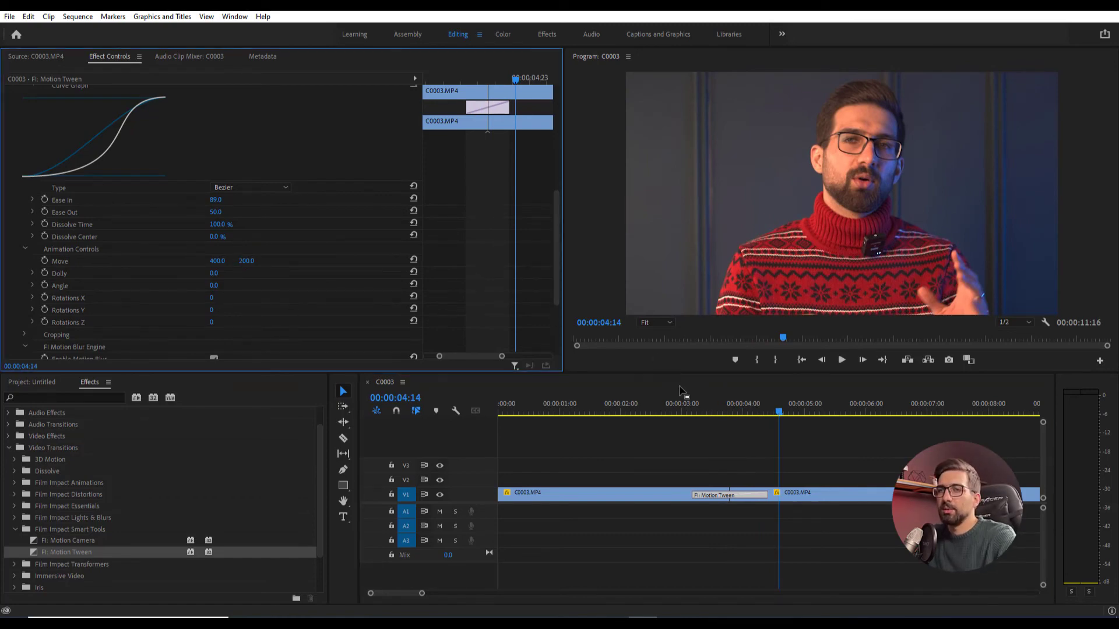
Play the Motion Tween transition back with its current horizontal and vertical Move values.
click(686, 407)
key(space)
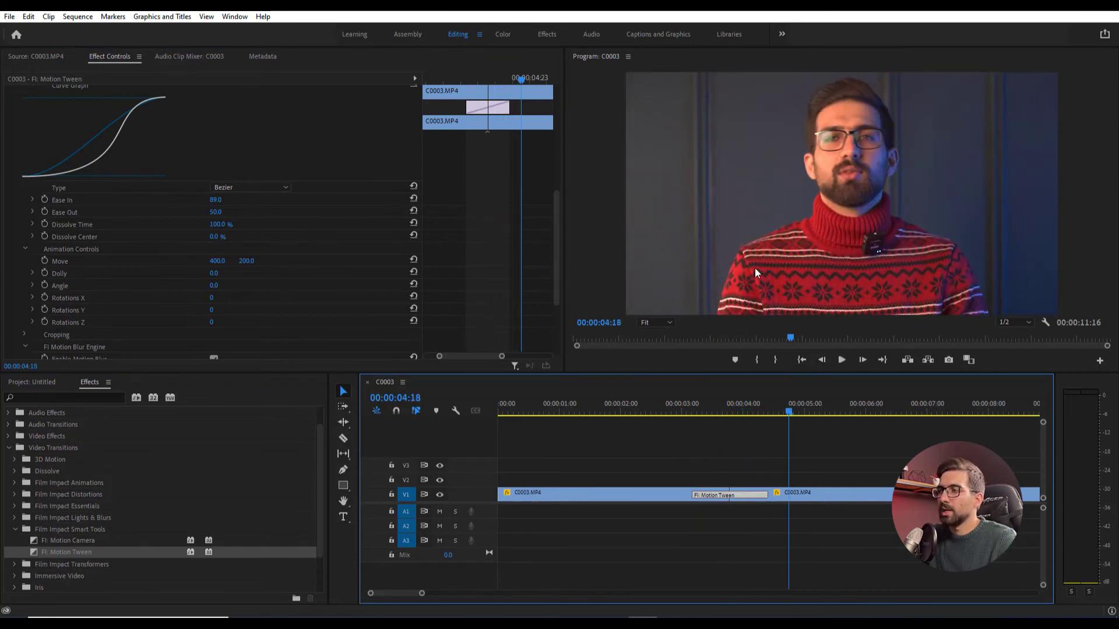
Try a Right cropping value of 626 on the Motion Tween, play the transition back, and undo the crop.
scroll(224, 256, down, 3)
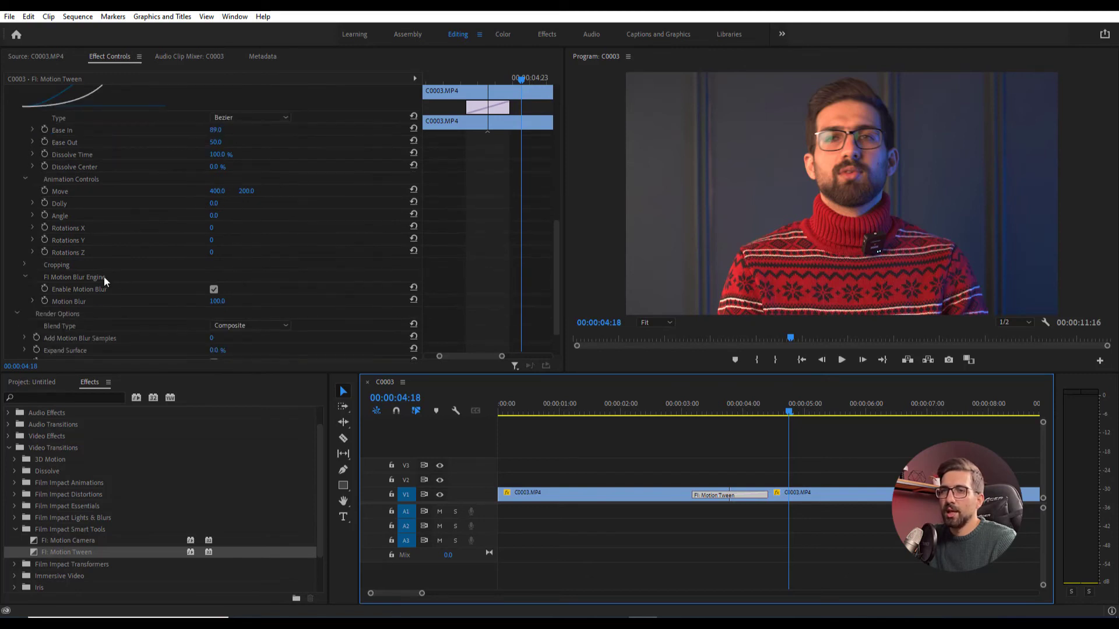
click(24, 266)
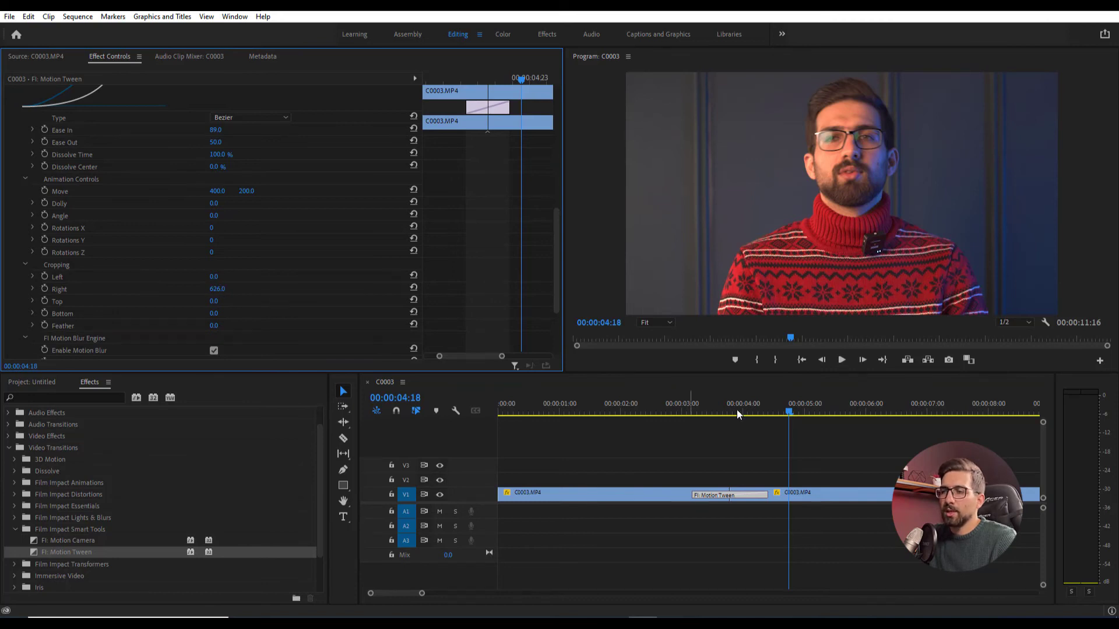
click(706, 410)
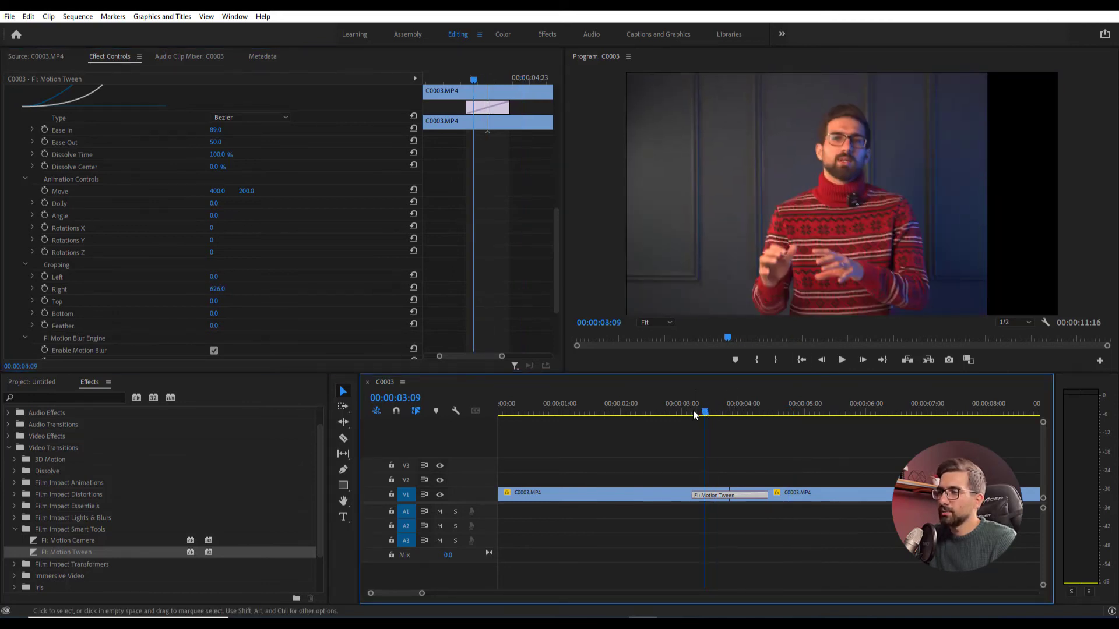
key(space)
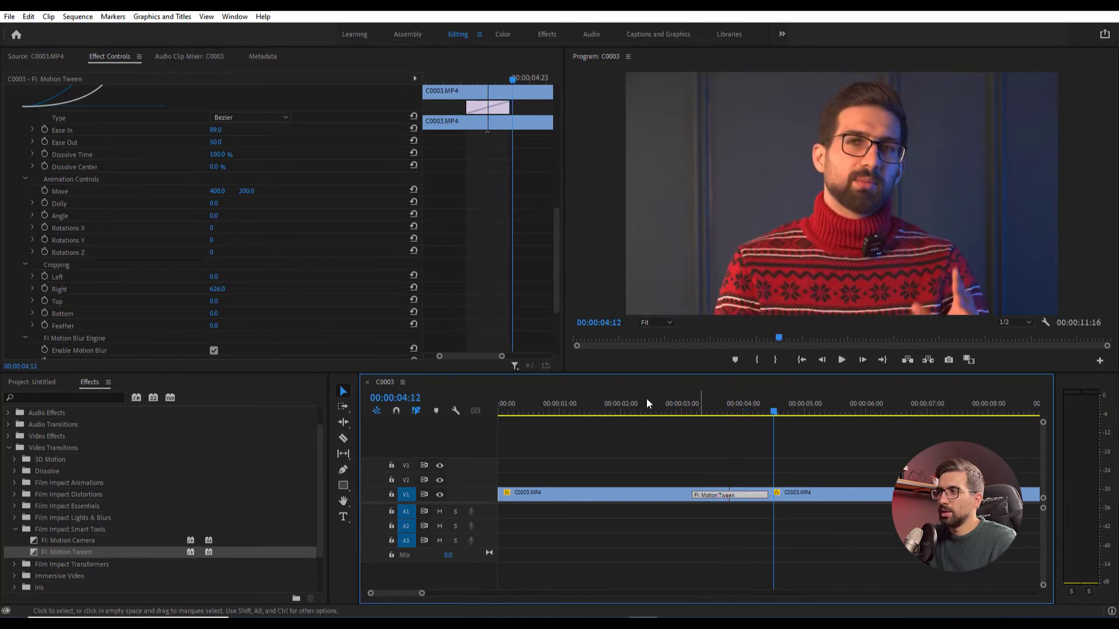
key(ctrl+z)
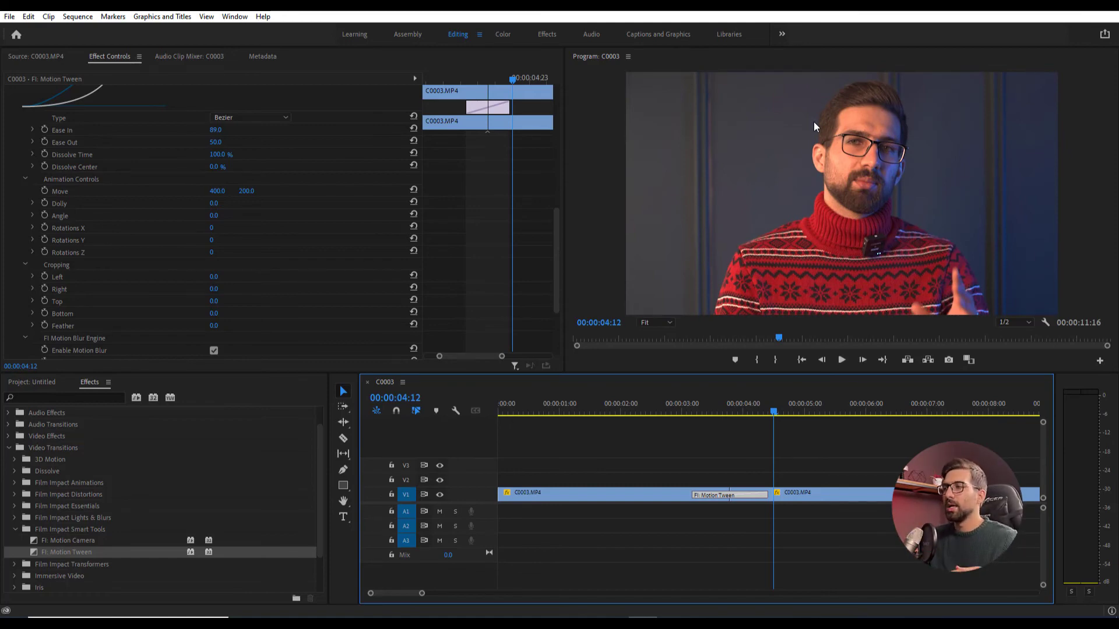
Try a Left cropping value of 13 on the Motion Tween, check a frame inside the transition, and reset Left to 0.
click(888, 64)
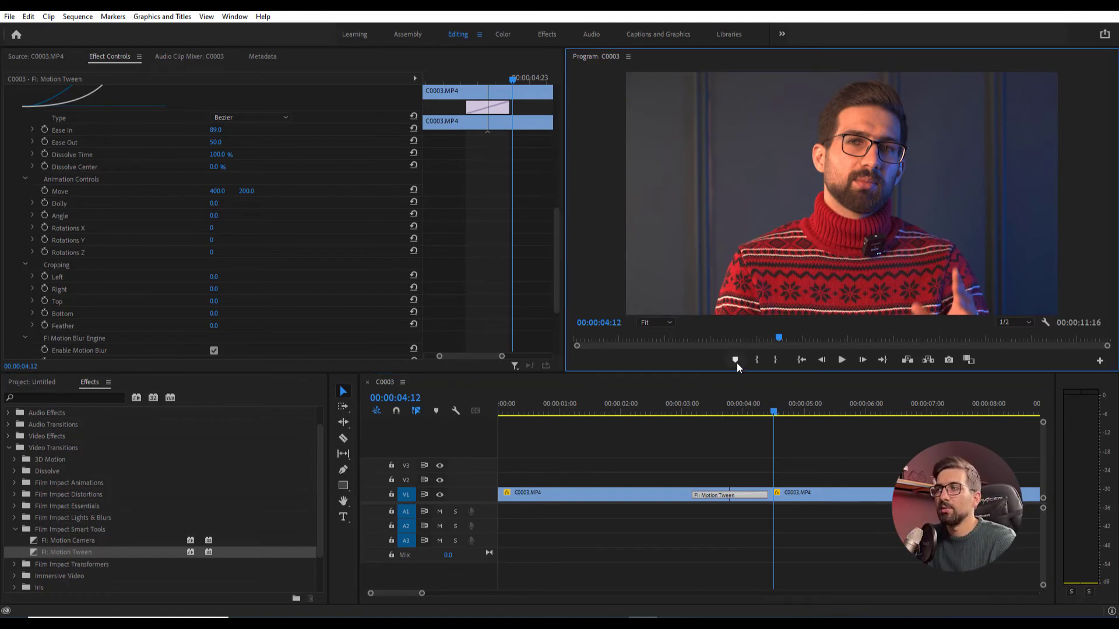
scroll(286, 265, down, 2)
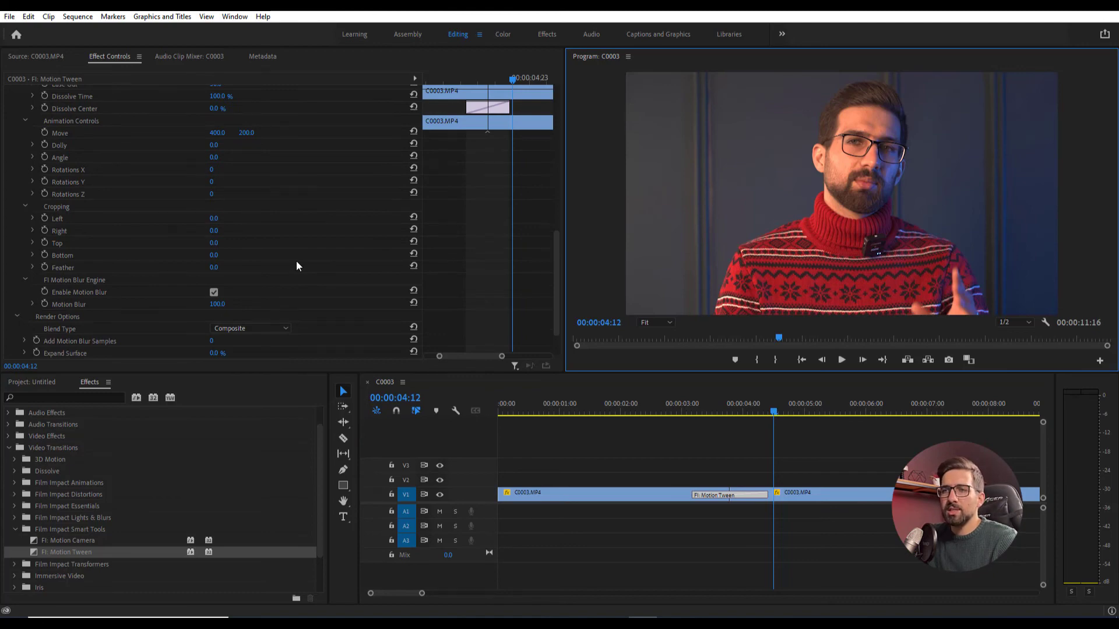
scroll(297, 260, down, 2)
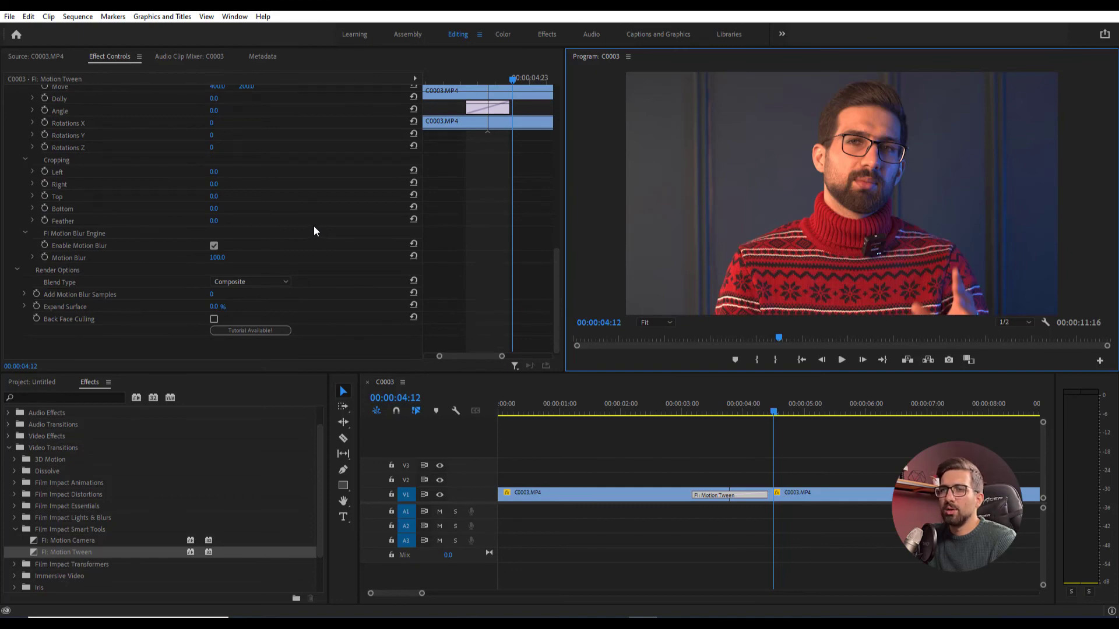
scroll(313, 236, up, 1)
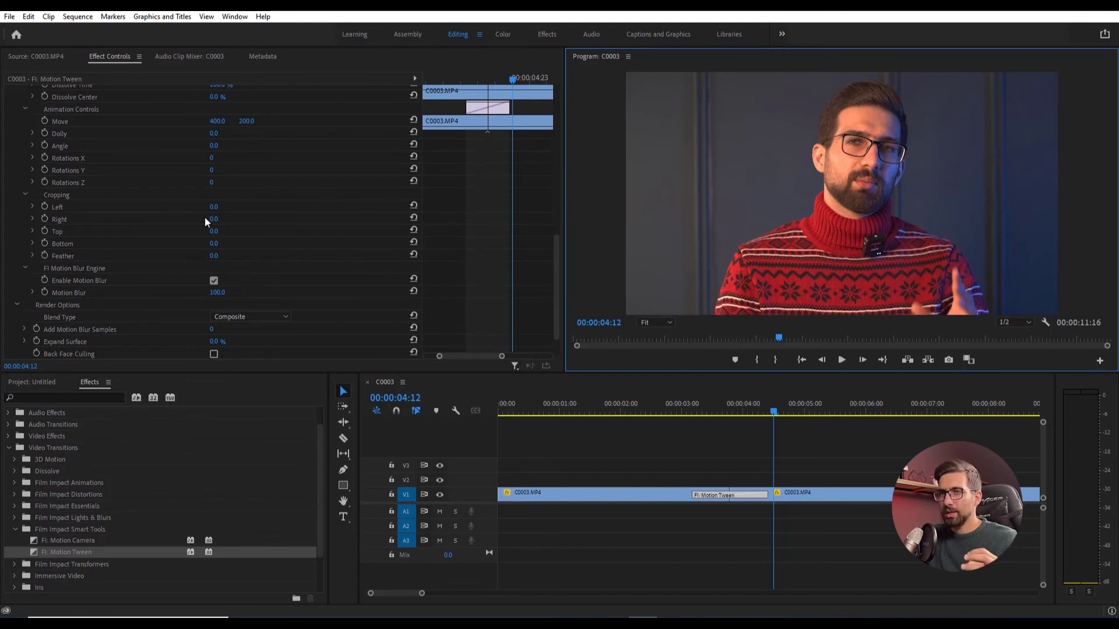
drag(211, 212, 215, 212)
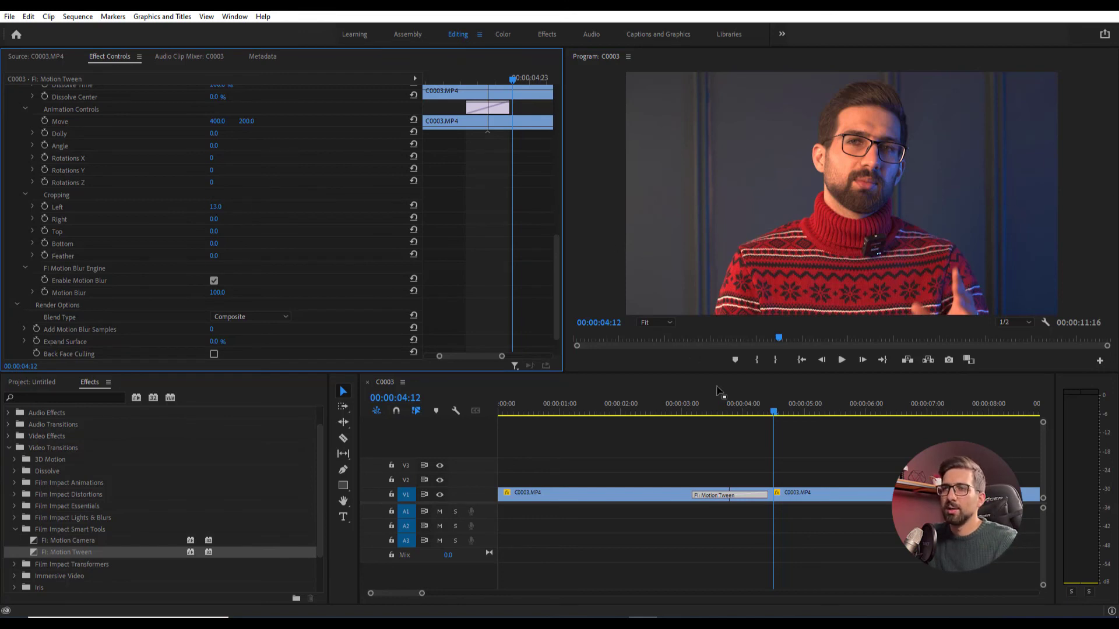
click(757, 411)
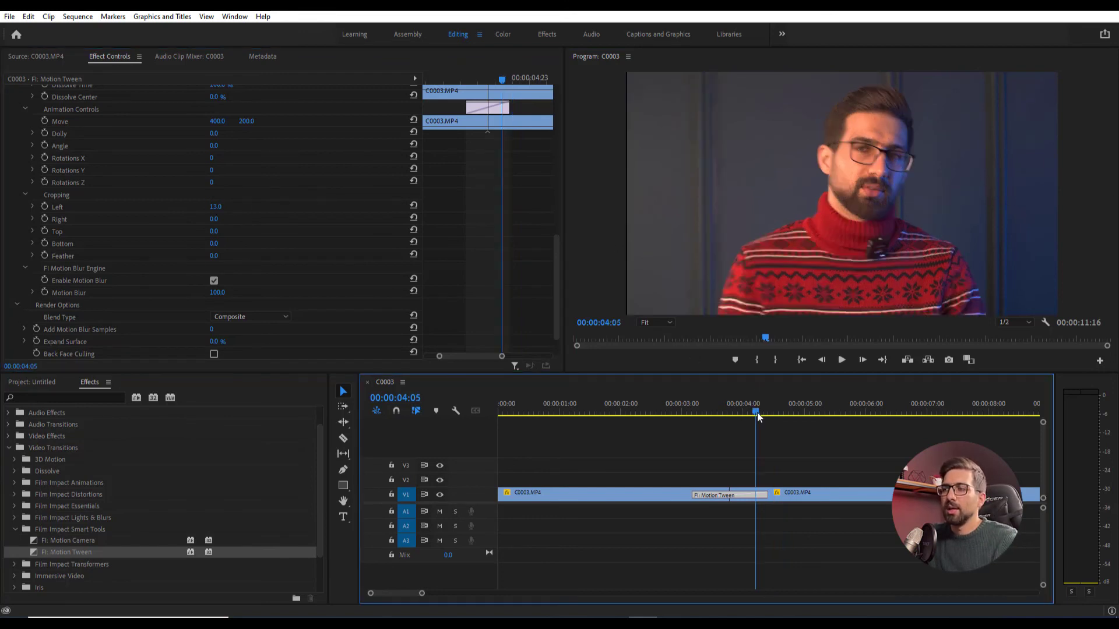
click(222, 207)
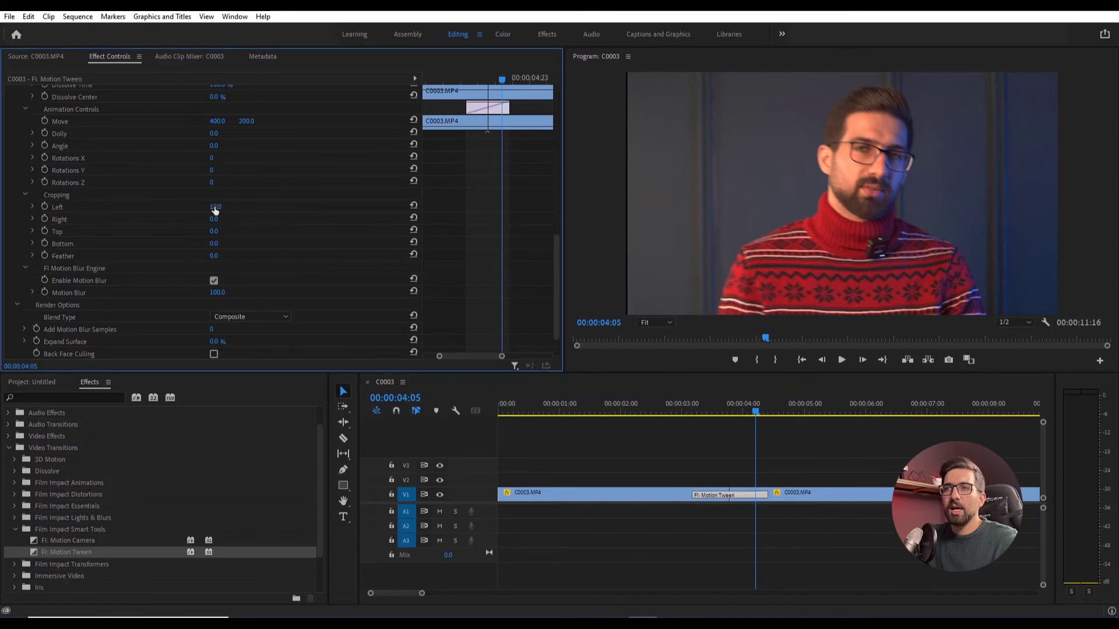
double_click(216, 209)
text(0)
key(Return)
scroll(262, 276, down, 2)
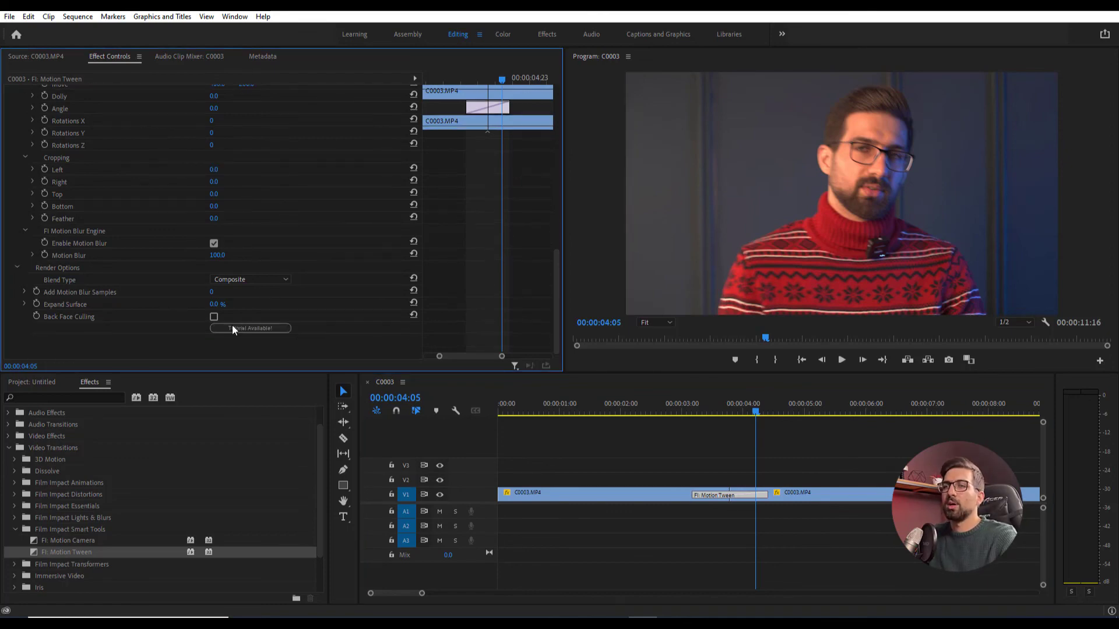